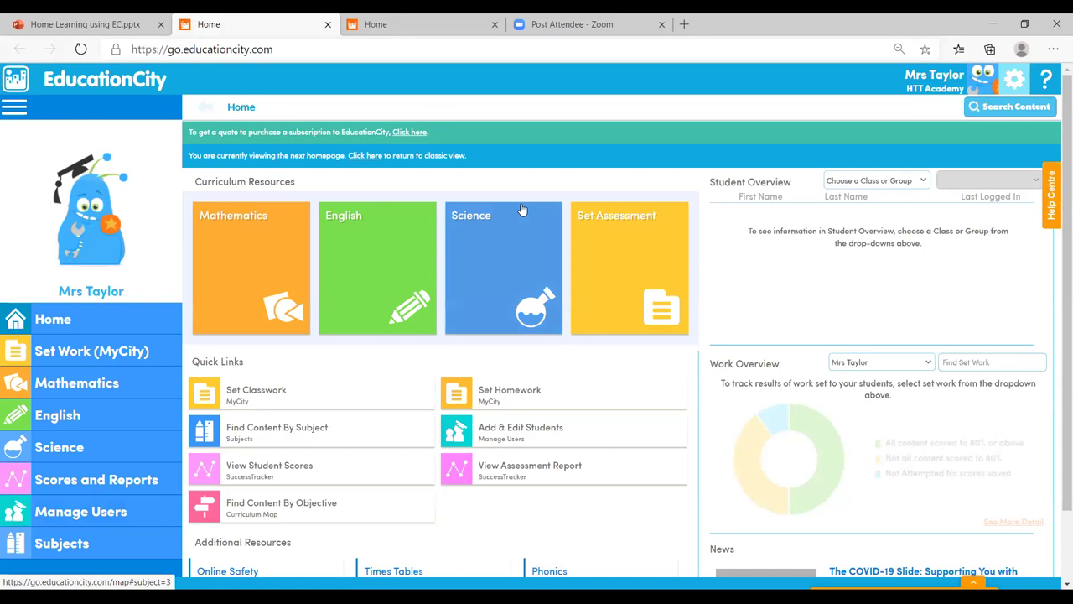
Step: Switch the homepage to the classic view and return it to the new view
{"action": "left_click", "coordinate": [362, 157]}
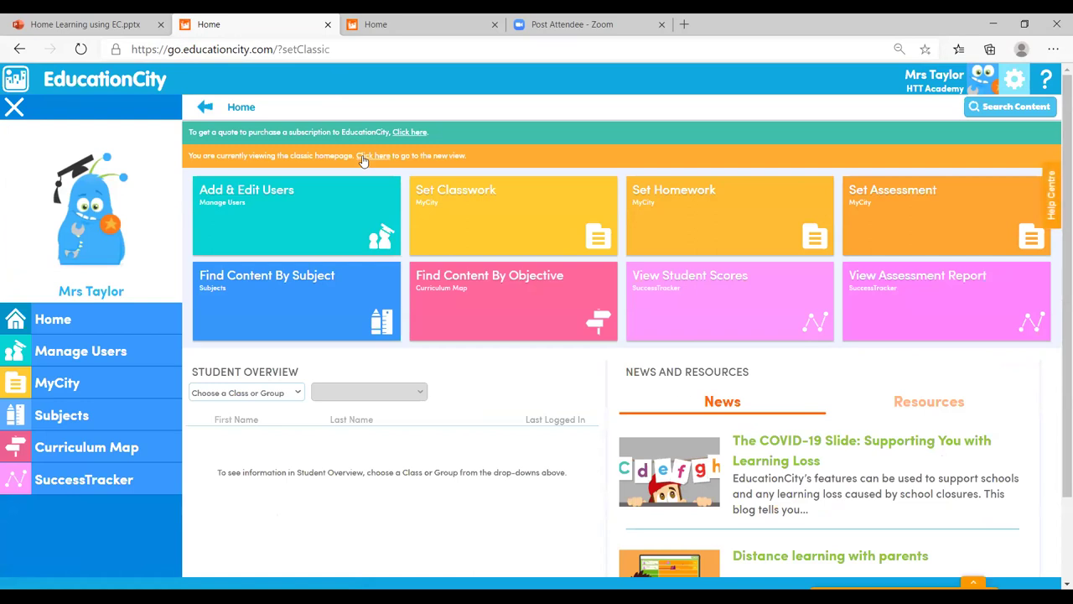
{"action": "left_click", "coordinate": [370, 158]}
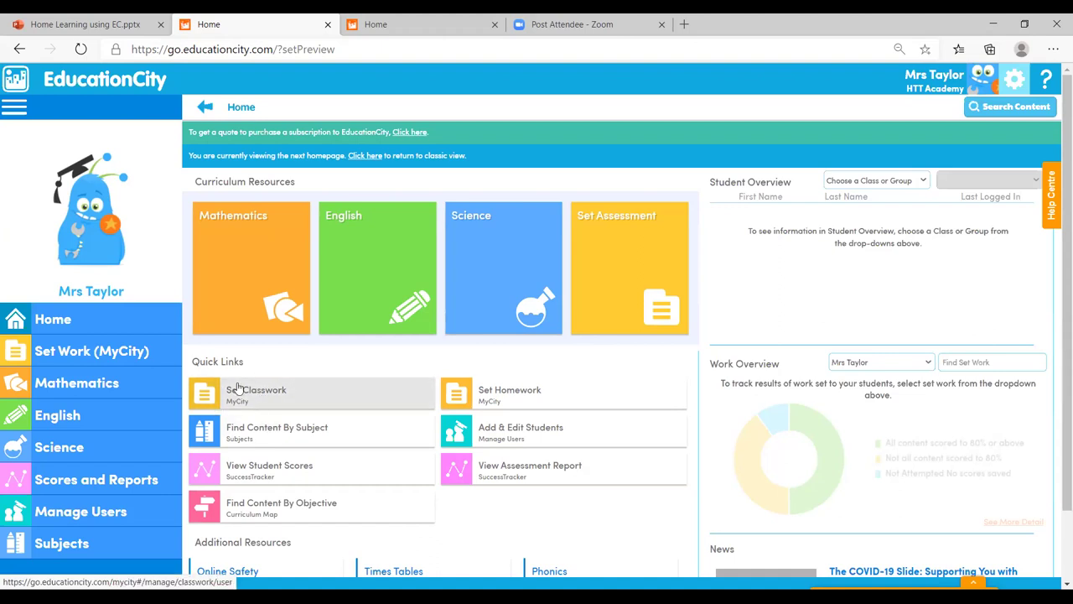
Step: Open the classwork MyCities, look at the content of Rounding and return to the classwork list
{"action": "left_click", "coordinate": [237, 387]}
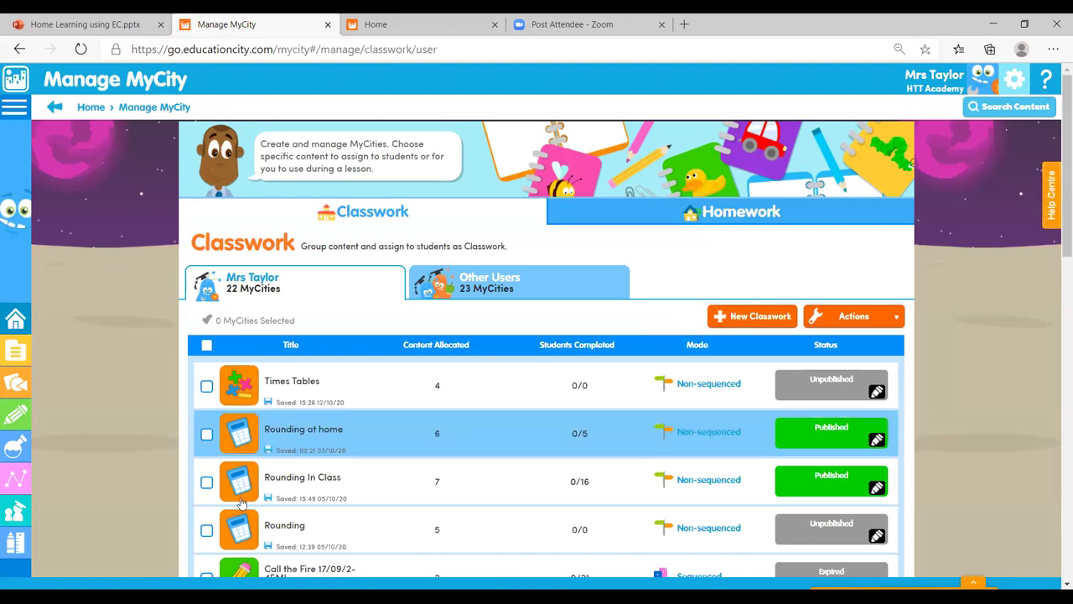
{"action": "left_click", "coordinate": [304, 532]}
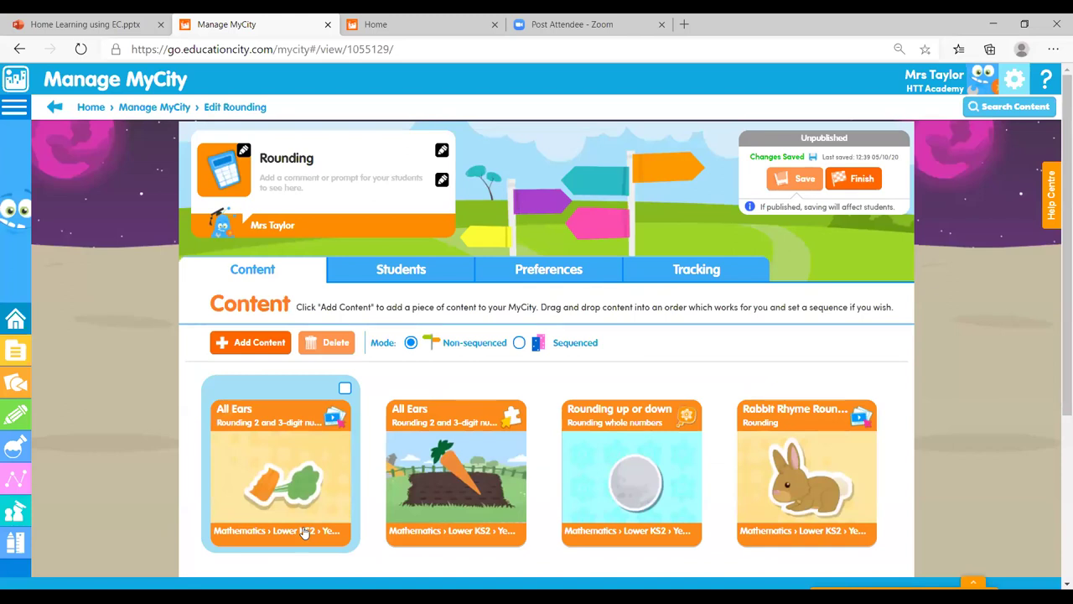
{"action": "left_click", "coordinate": [155, 106]}
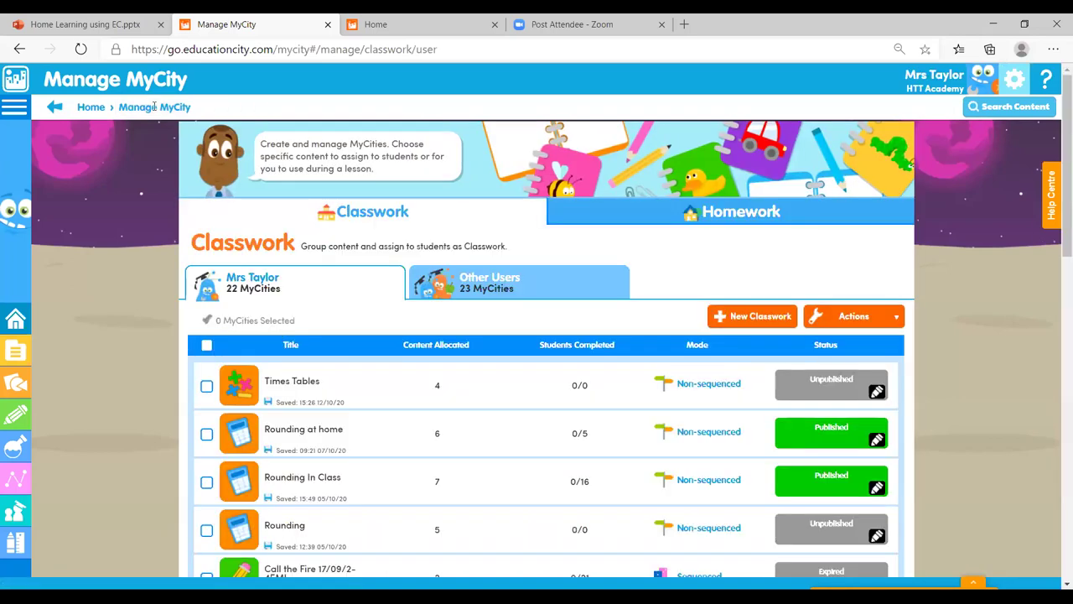
Step: Look at the actions available for the Rounding classwork and clear its selection
{"action": "left_click", "coordinate": [207, 529]}
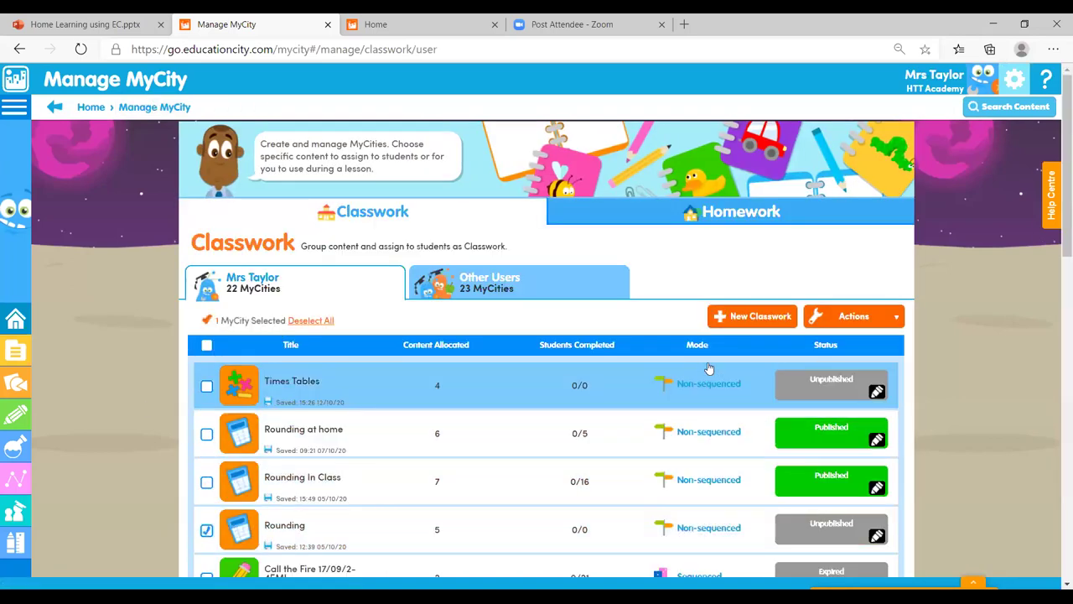
{"action": "left_click", "coordinate": [857, 316]}
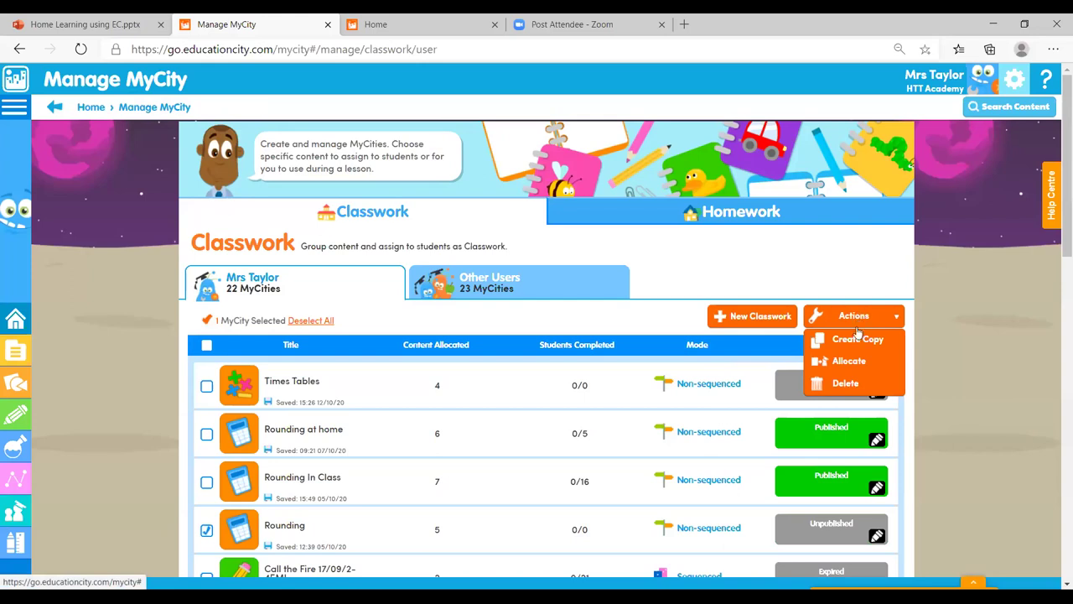
{"action": "left_click", "coordinate": [696, 251]}
{"action": "left_click", "coordinate": [207, 531]}
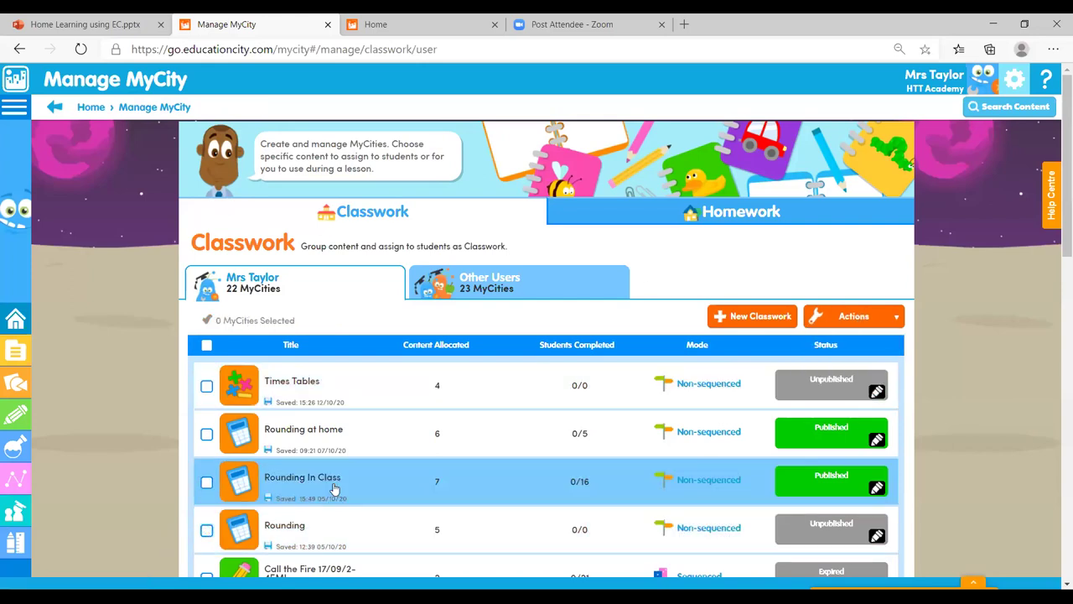
Step: Review all the content in the Rounding In Class classwork and return to the classwork list
{"action": "left_click", "coordinate": [332, 487]}
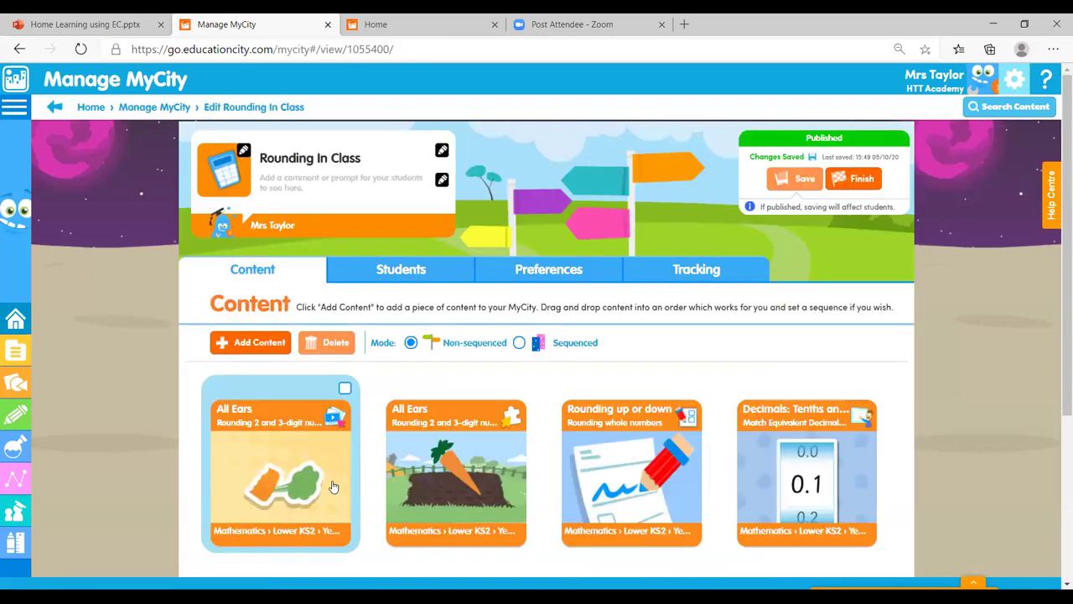
{"action": "scroll", "coordinate": [1054, 319], "scroll_direction": "down", "scroll_amount": 1}
{"action": "scroll", "coordinate": [1056, 392], "scroll_direction": "down", "scroll_amount": 2}
{"action": "scroll", "coordinate": [1031, 335], "scroll_direction": "up", "scroll_amount": 1}
{"action": "scroll", "coordinate": [1020, 305], "scroll_direction": "up", "scroll_amount": 2}
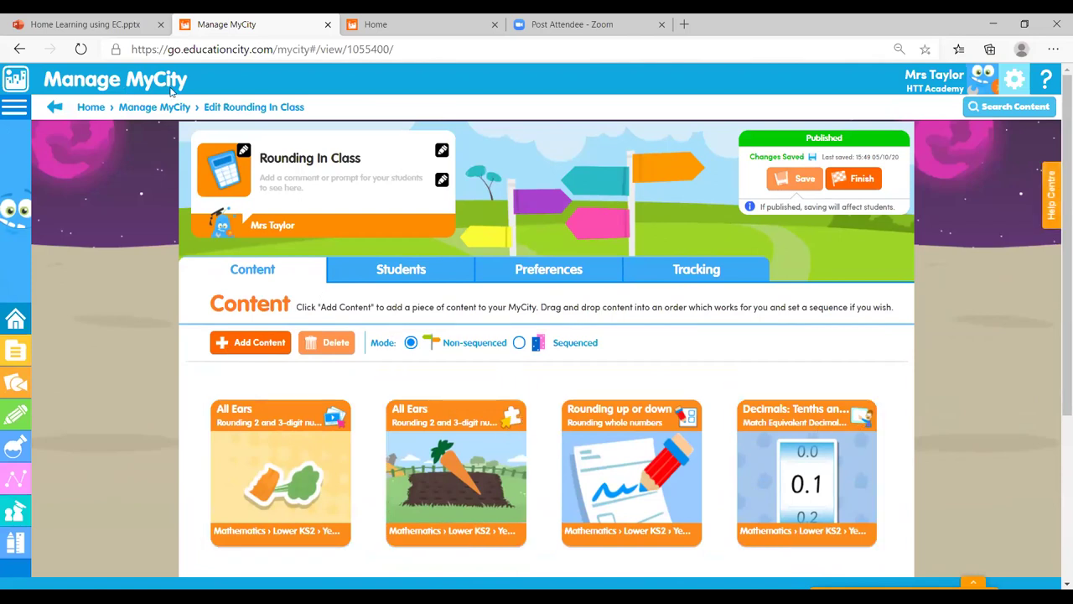
{"action": "left_click", "coordinate": [158, 109]}
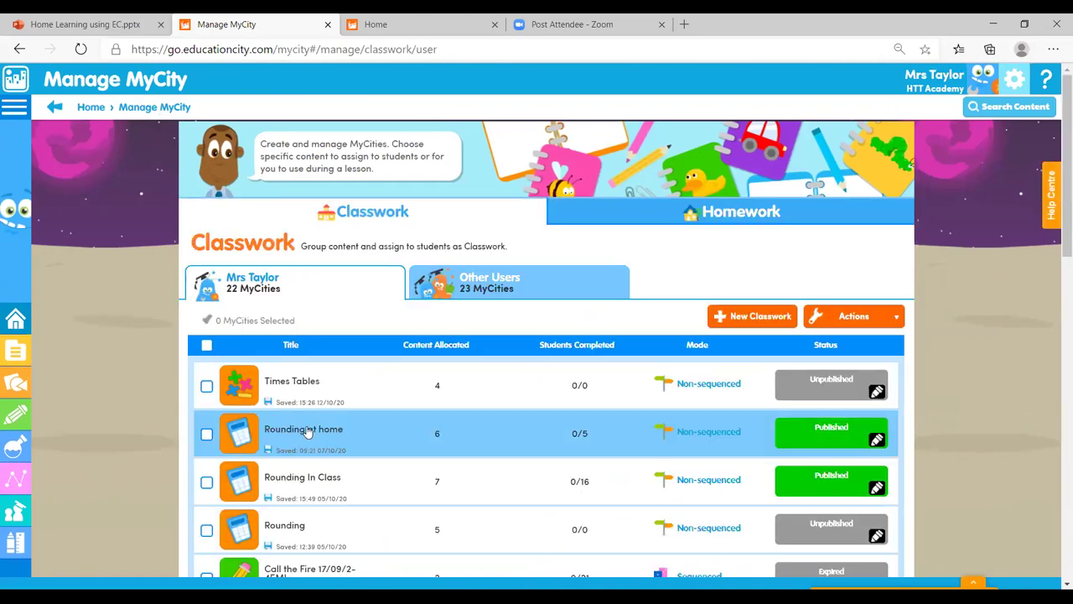
Step: Open the Rounding at home classwork and review all of its content items and their content types
{"action": "left_click", "coordinate": [310, 432]}
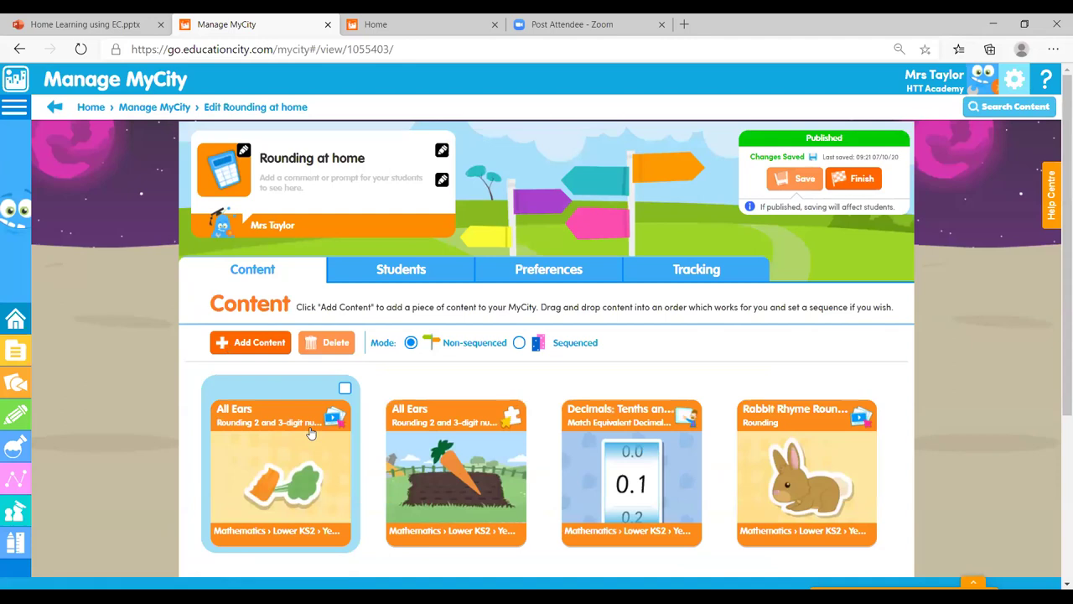
{"action": "scroll", "coordinate": [1057, 336], "scroll_direction": "down", "scroll_amount": 3}
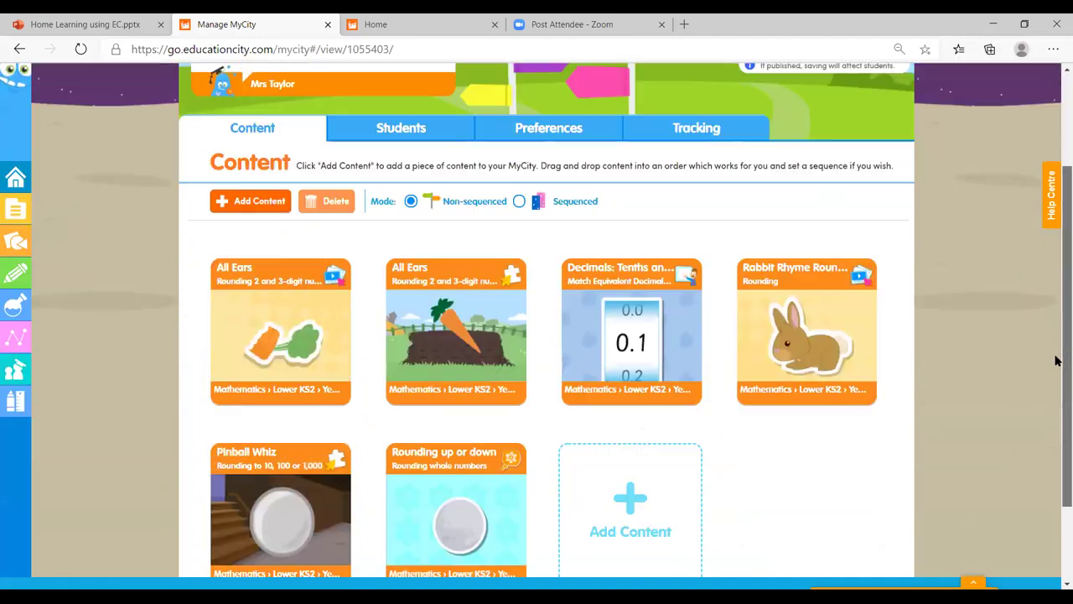
{"action": "scroll", "coordinate": [1056, 361], "scroll_direction": "down", "scroll_amount": 1}
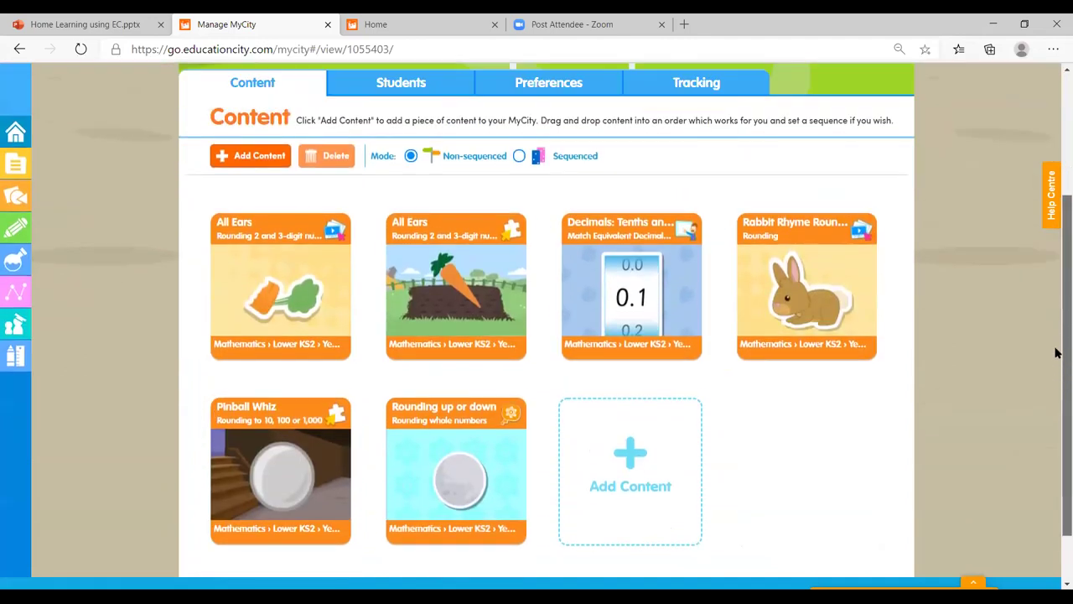
{"action": "scroll", "coordinate": [1057, 335], "scroll_direction": "up", "scroll_amount": 2}
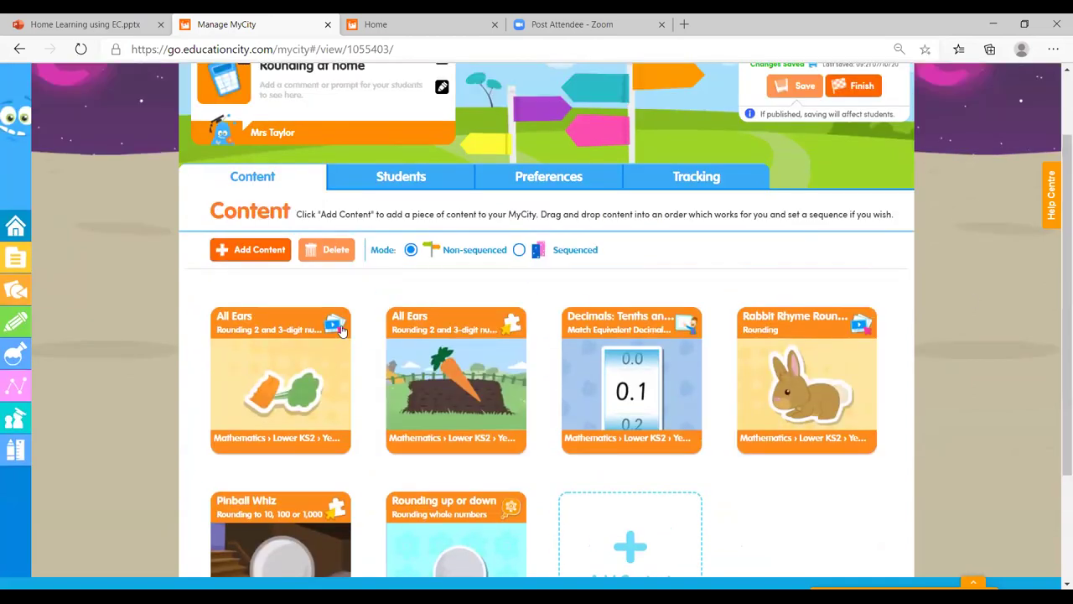
{"action": "mouse_move", "coordinate": [338, 338]}
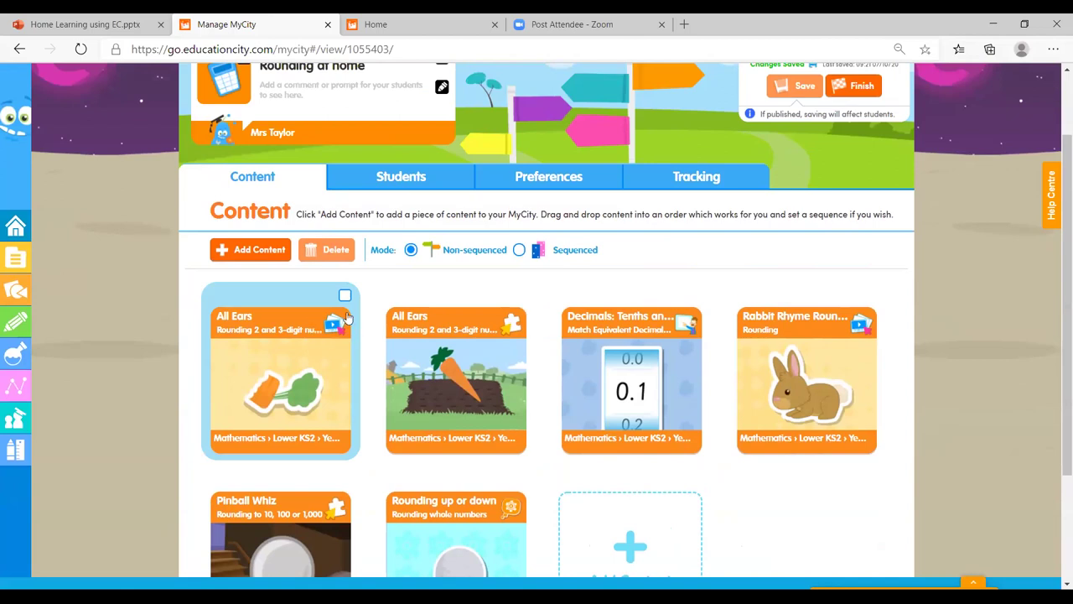
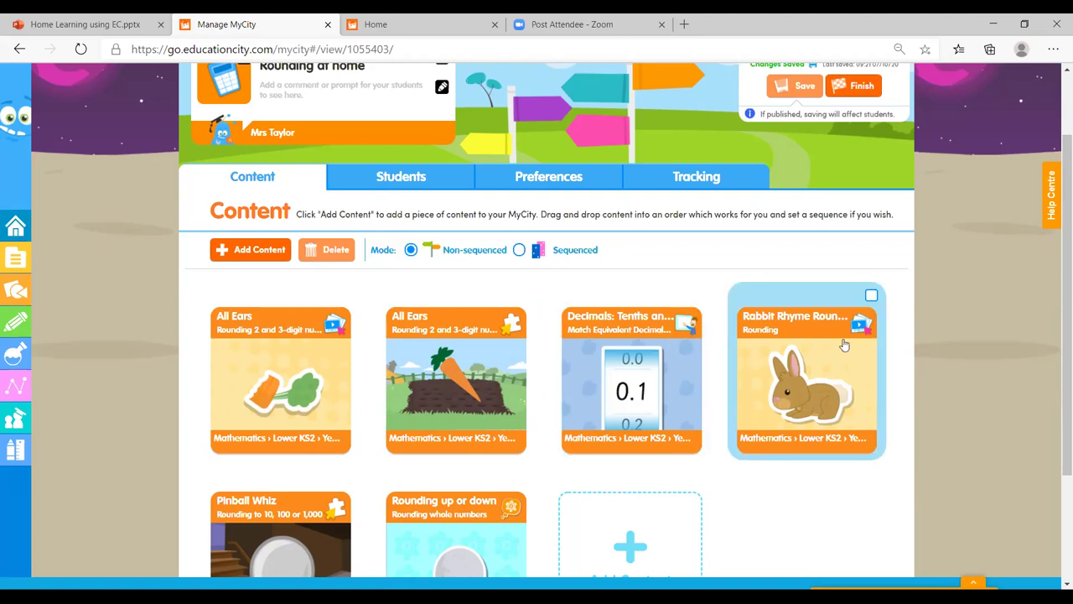
{"action": "left_click_drag", "start_coordinate": [1056, 314], "coordinate": [1057, 384]}
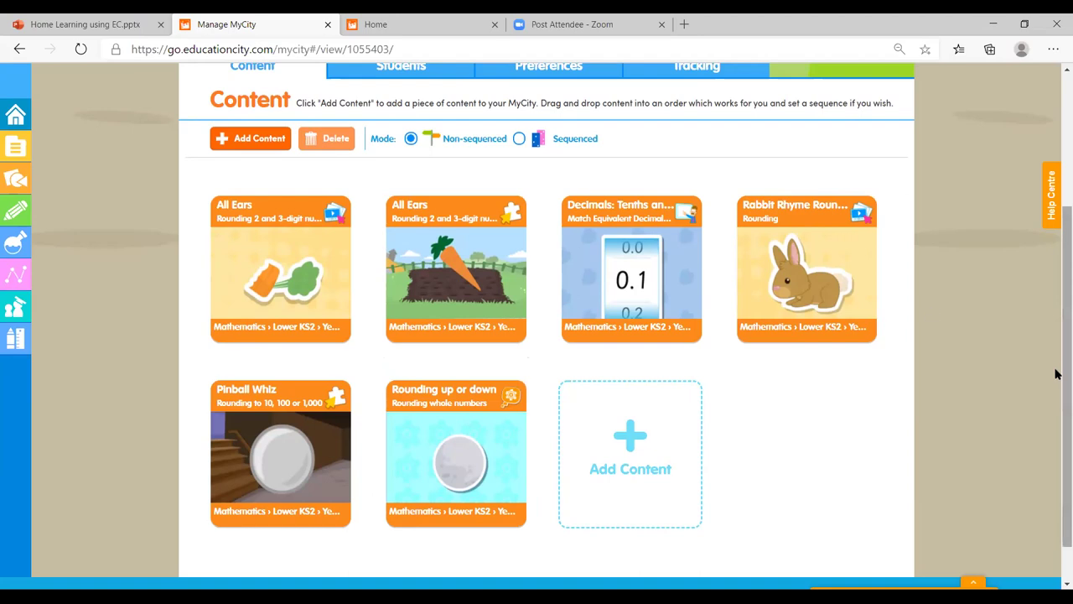
{"action": "left_click_drag", "start_coordinate": [1056, 384], "coordinate": [1057, 311]}
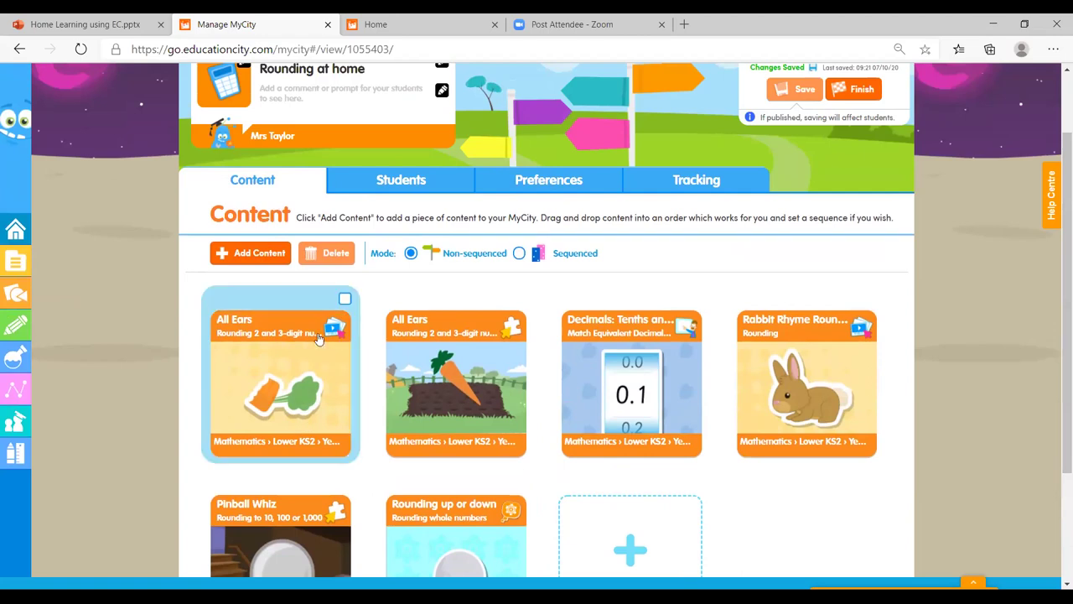
Step: Set the Rounding at home classwork to Sequenced mode, save it and return to the classwork list
{"action": "left_click", "coordinate": [519, 253]}
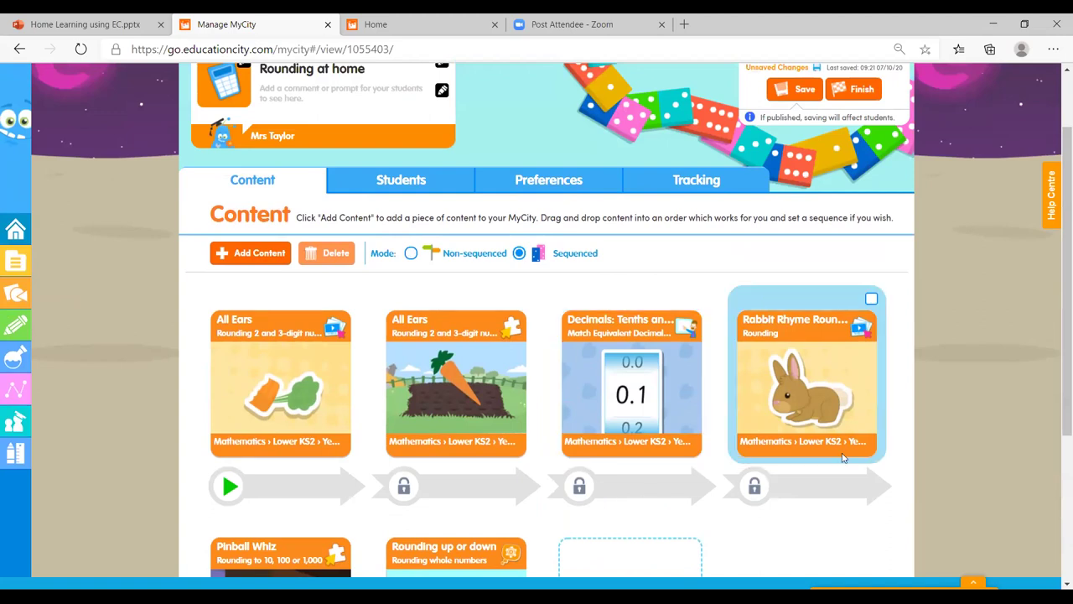
{"action": "left_click_drag", "start_coordinate": [1057, 411], "coordinate": [1056, 393]}
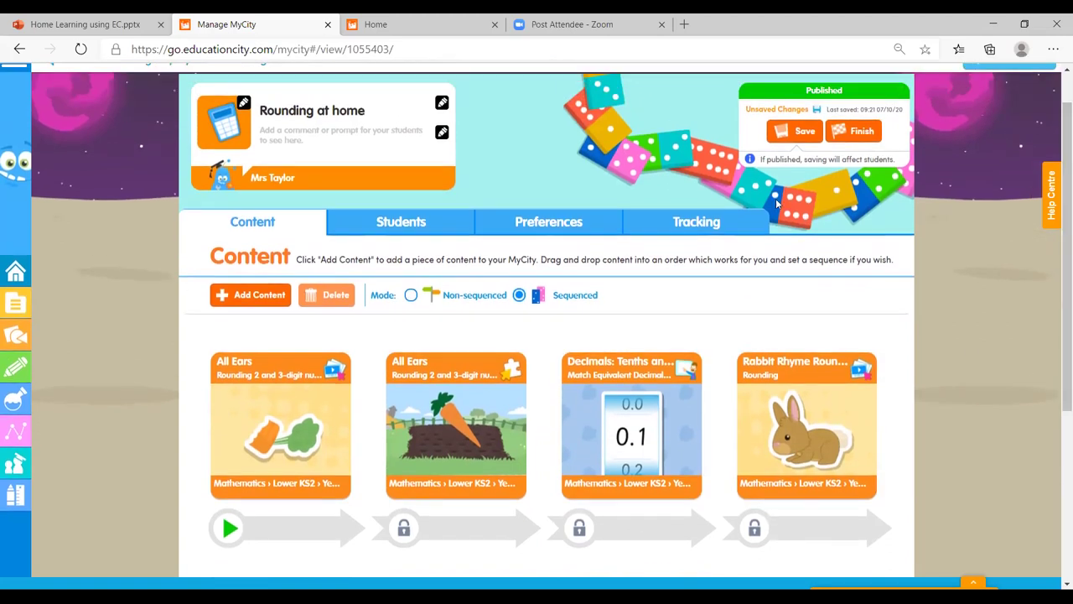
{"action": "left_click", "coordinate": [800, 132]}
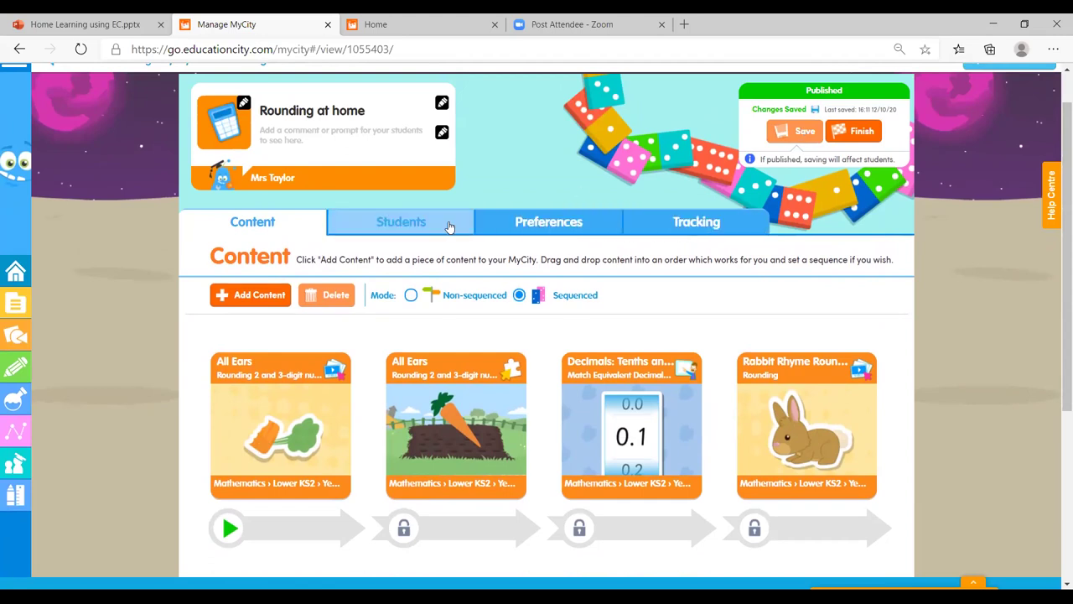
{"action": "left_click_drag", "start_coordinate": [1058, 273], "coordinate": [1058, 237]}
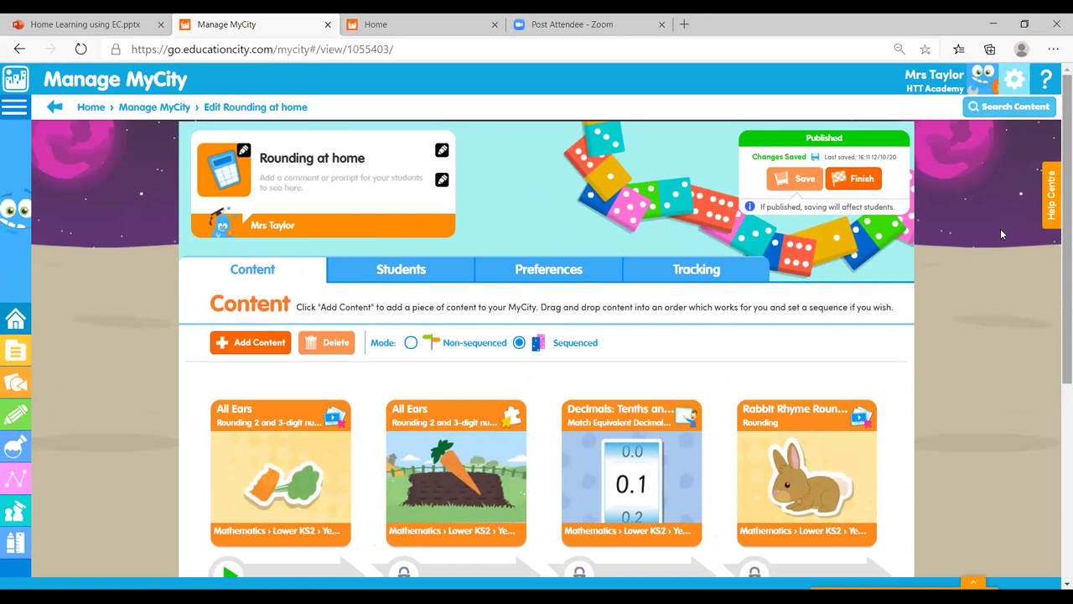
{"action": "left_click", "coordinate": [164, 106]}
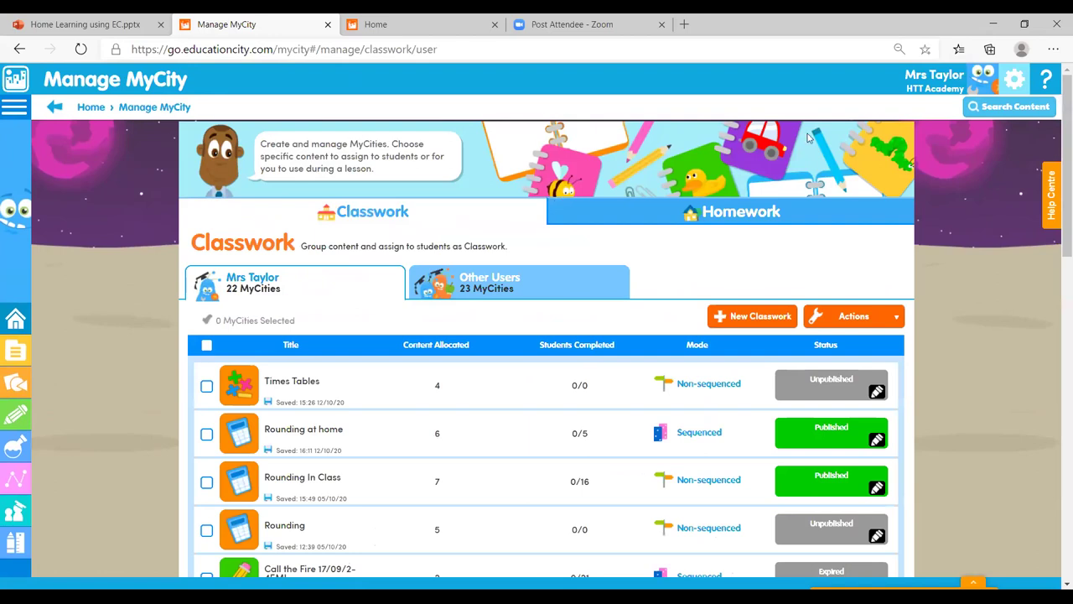
Step: Find the Superheroes classwork near the end of the list, review its content and return to the list
{"action": "scroll", "coordinate": [1057, 221], "scroll_direction": "down", "scroll_amount": 2}
{"action": "scroll", "coordinate": [1057, 226], "scroll_direction": "down", "scroll_amount": 5}
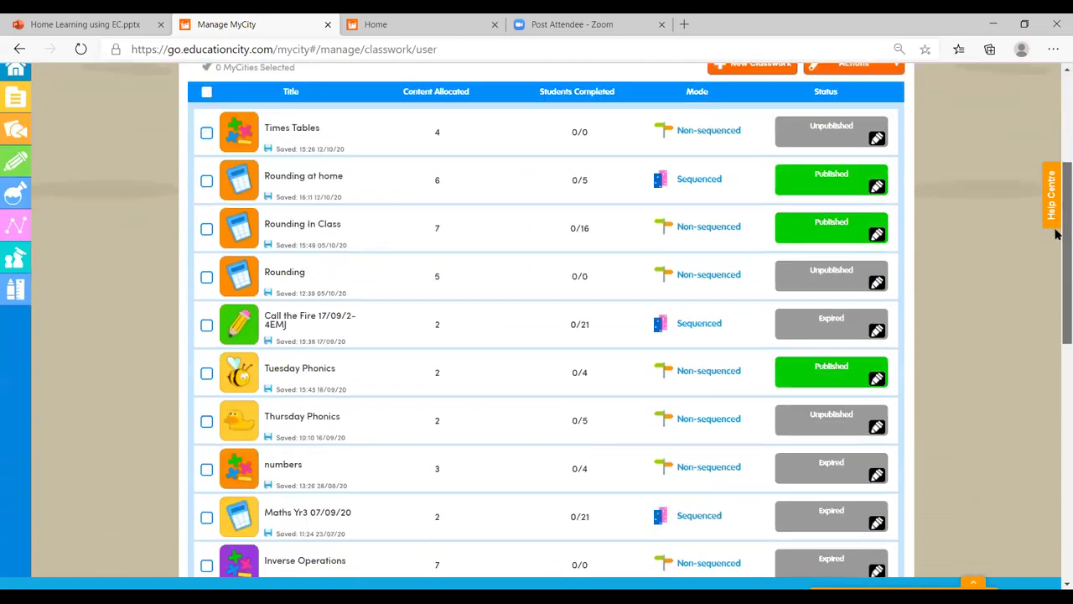
{"action": "left_click_drag", "start_coordinate": [1057, 283], "coordinate": [1057, 443]}
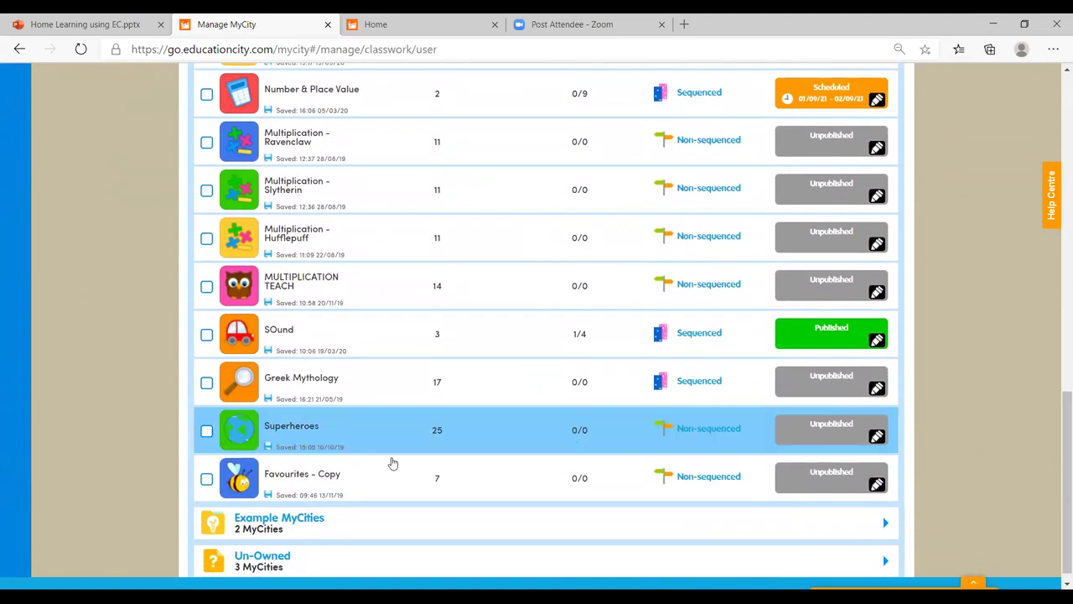
{"action": "left_click", "coordinate": [316, 431]}
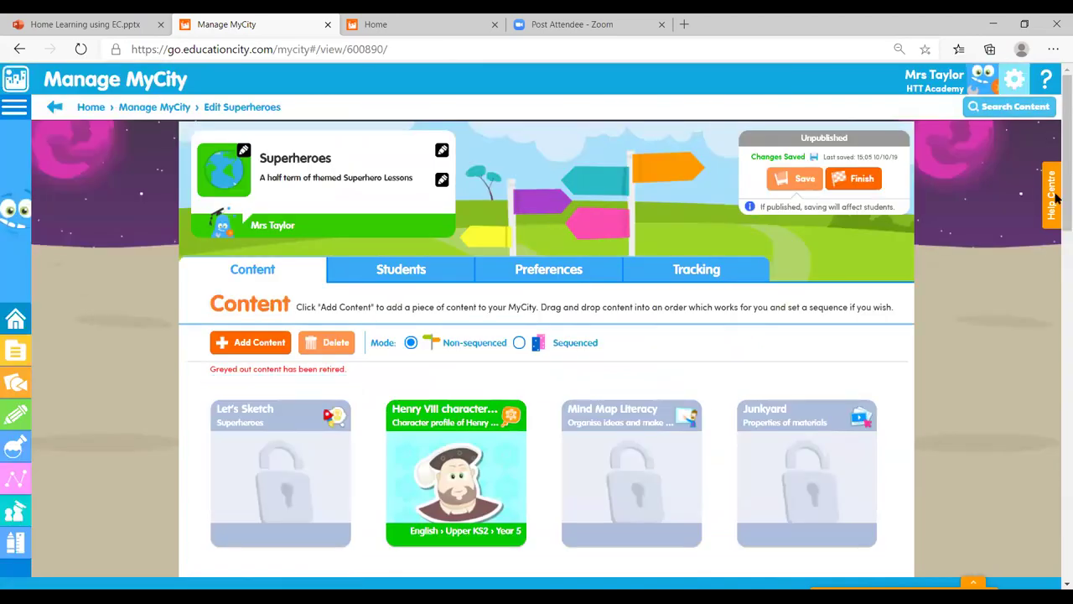
{"action": "scroll", "coordinate": [1055, 201], "scroll_direction": "down", "scroll_amount": 5}
{"action": "scroll", "coordinate": [1055, 170], "scroll_direction": "up", "scroll_amount": 6}
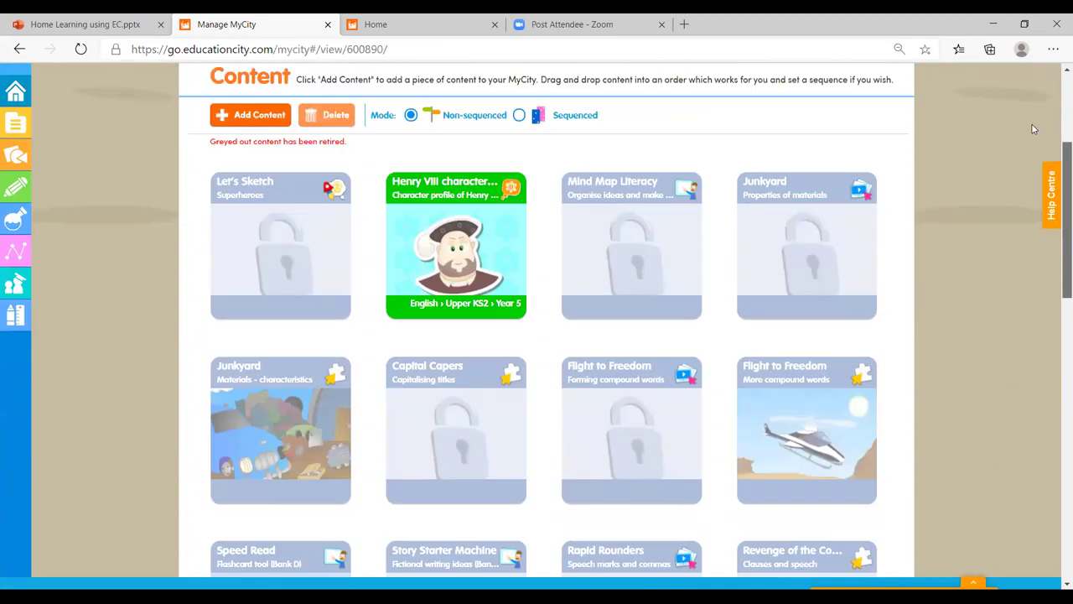
{"action": "left_click", "coordinate": [52, 108]}
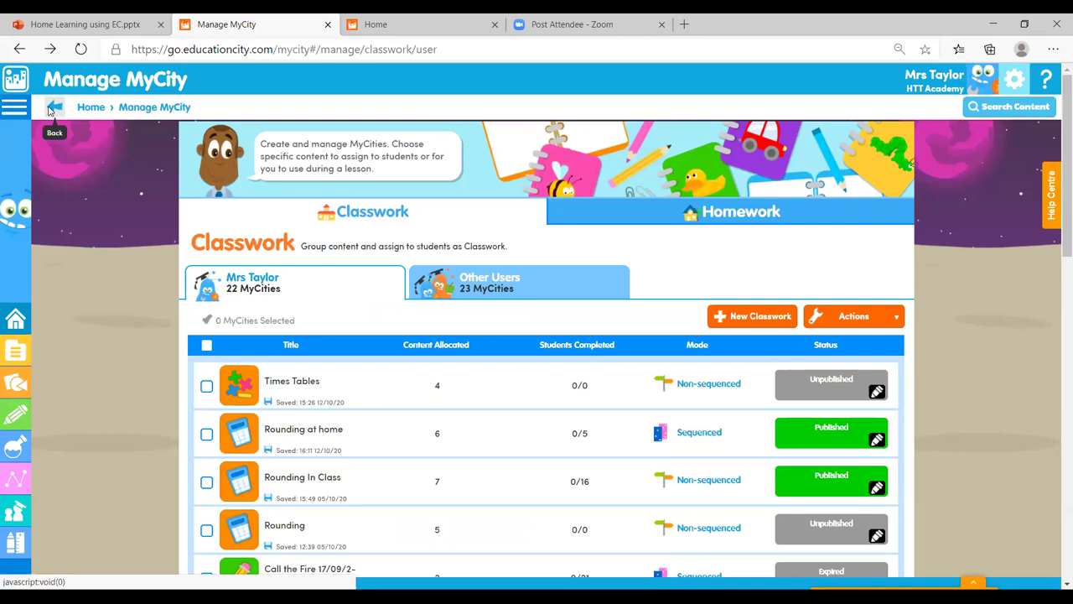
Step: View the homework MyCities and return to the classwork MyCities
{"action": "left_click", "coordinate": [643, 210]}
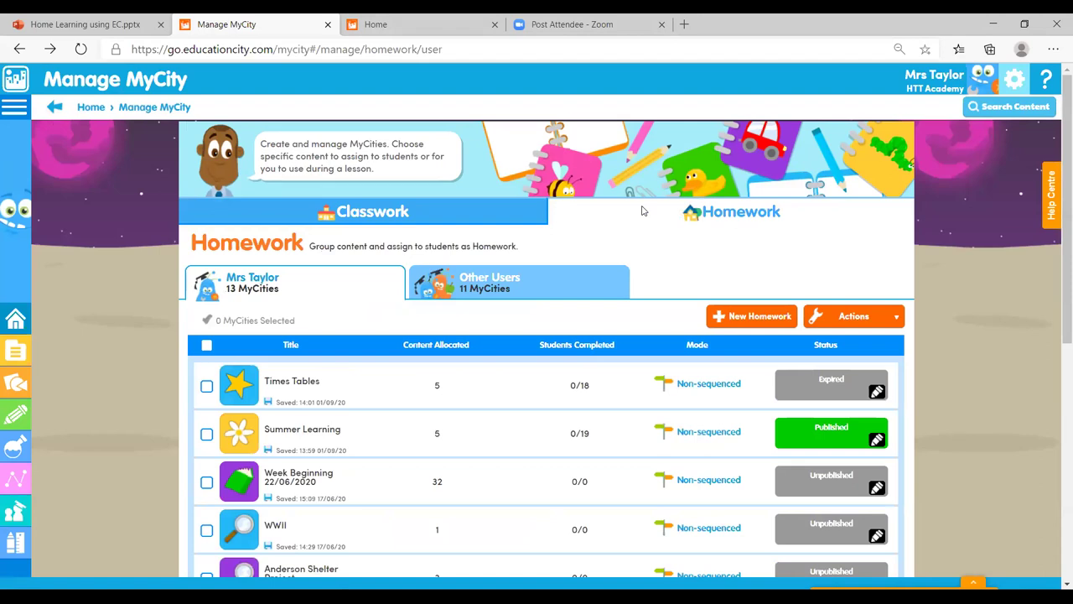
{"action": "left_click", "coordinate": [451, 209]}
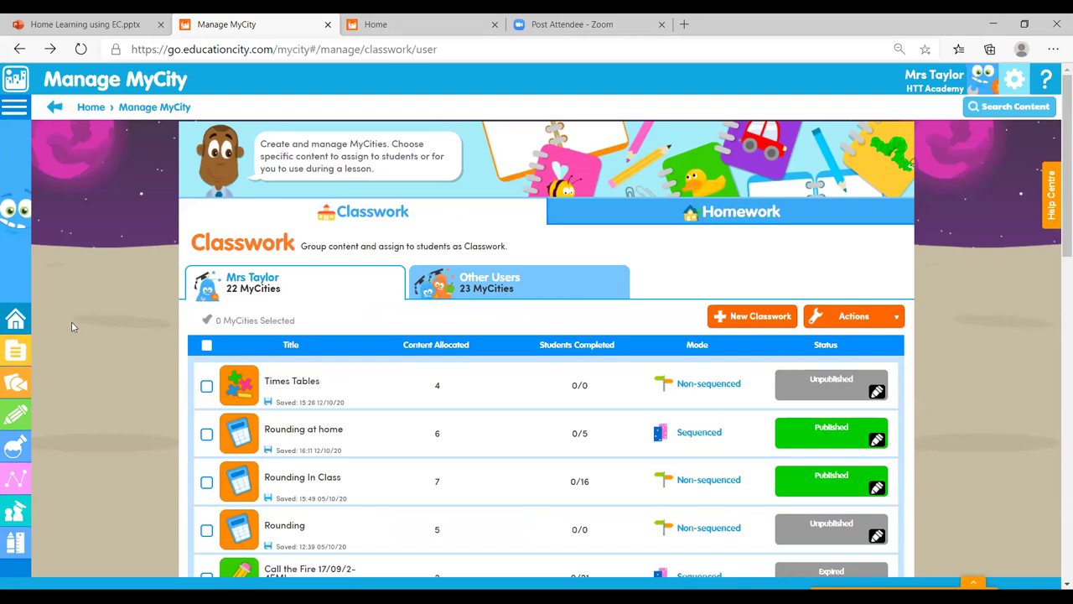
Step: Open the Times Tables classwork and review its content items
{"action": "left_click", "coordinate": [325, 387]}
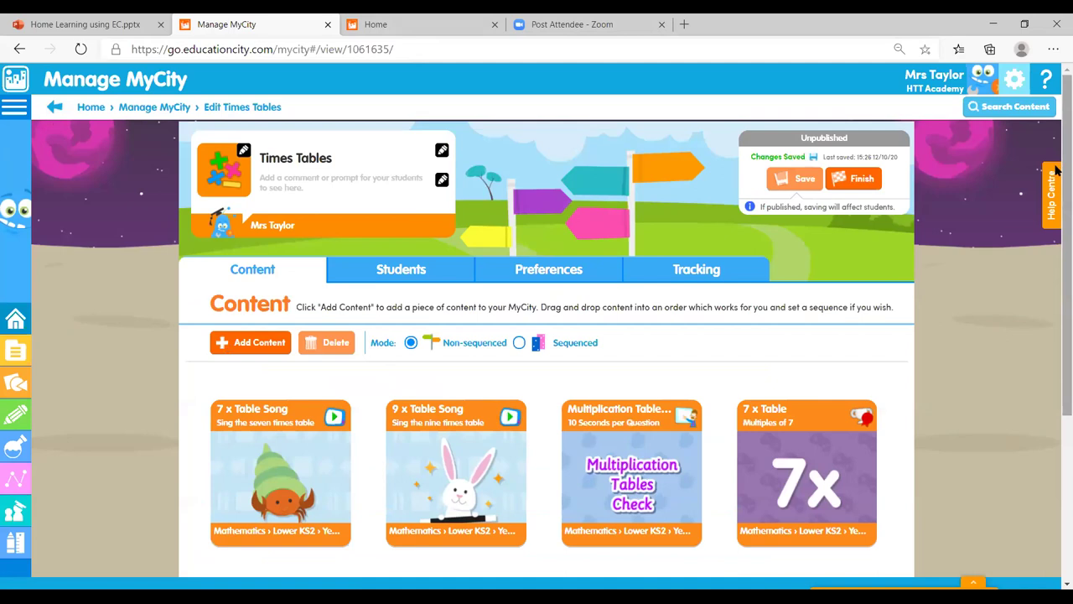
{"action": "scroll", "coordinate": [910, 276], "scroll_direction": "down", "scroll_amount": 2}
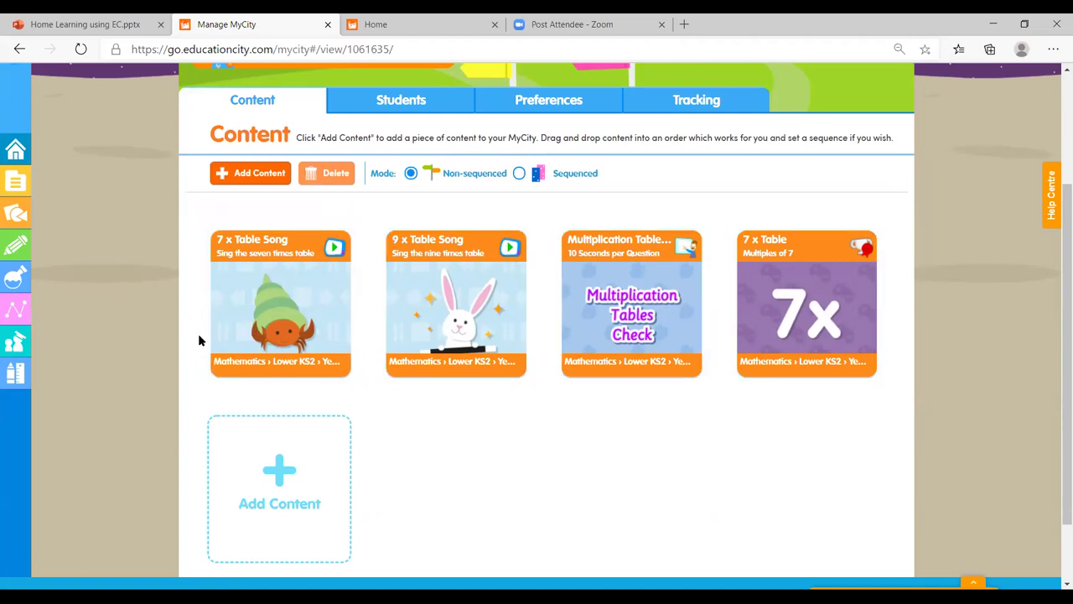
Step: Open the Lower KS2 Mathematics Times Tables content and find the 7 times table resources
{"action": "left_click", "coordinate": [17, 375]}
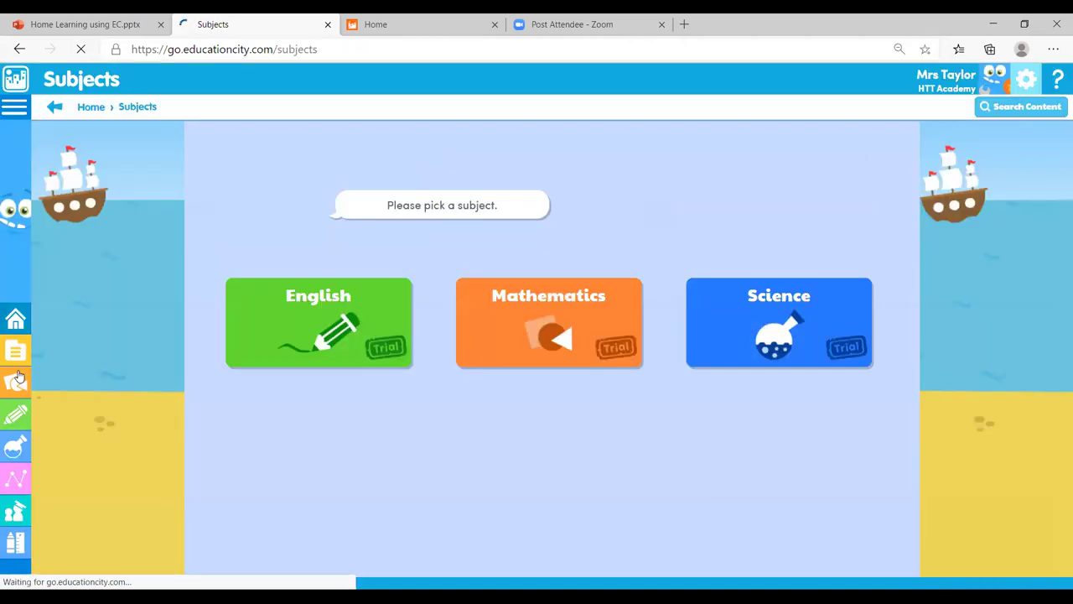
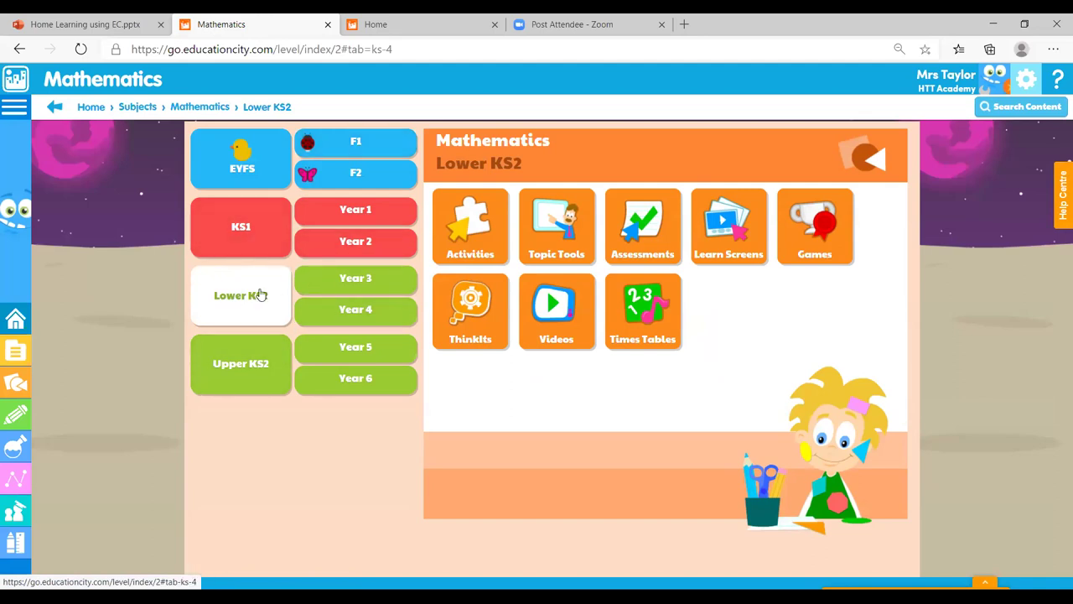
{"action": "left_click", "coordinate": [657, 321]}
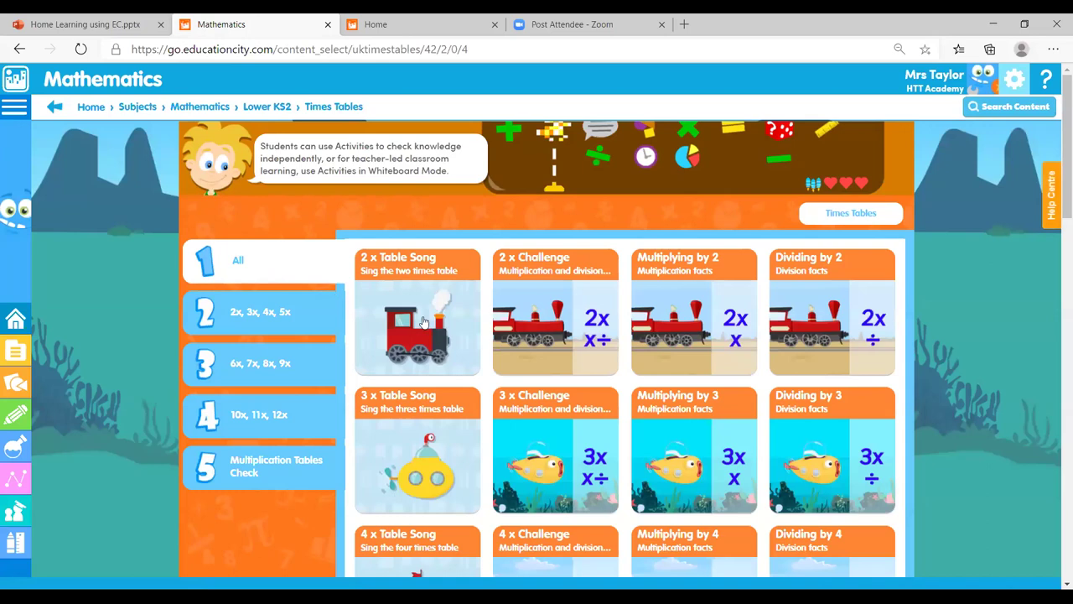
{"action": "scroll", "coordinate": [1055, 156], "scroll_direction": "down", "scroll_amount": 4}
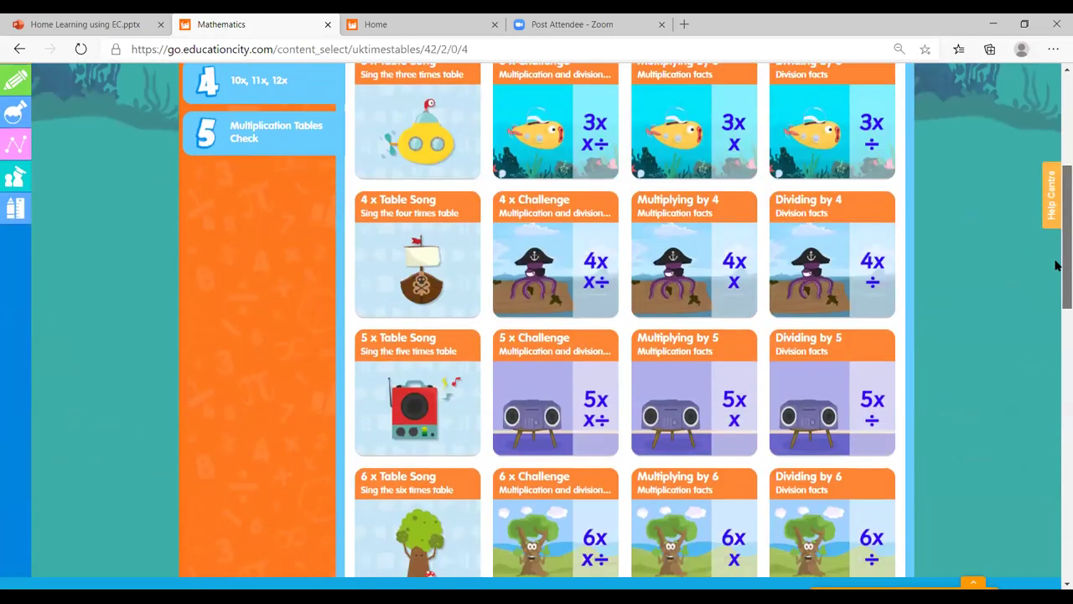
{"action": "left_click_drag", "start_coordinate": [1056, 265], "coordinate": [1055, 395]}
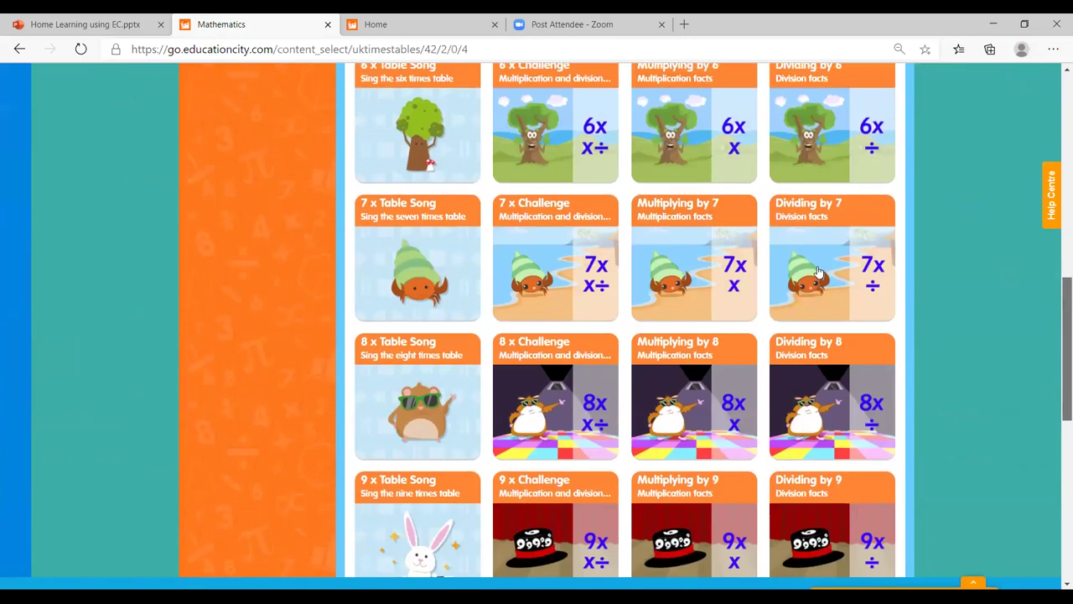
Step: View the 7 x Challenge activity and the content types it offers for MyCity, and close it without adding anything
{"action": "left_click", "coordinate": [576, 263]}
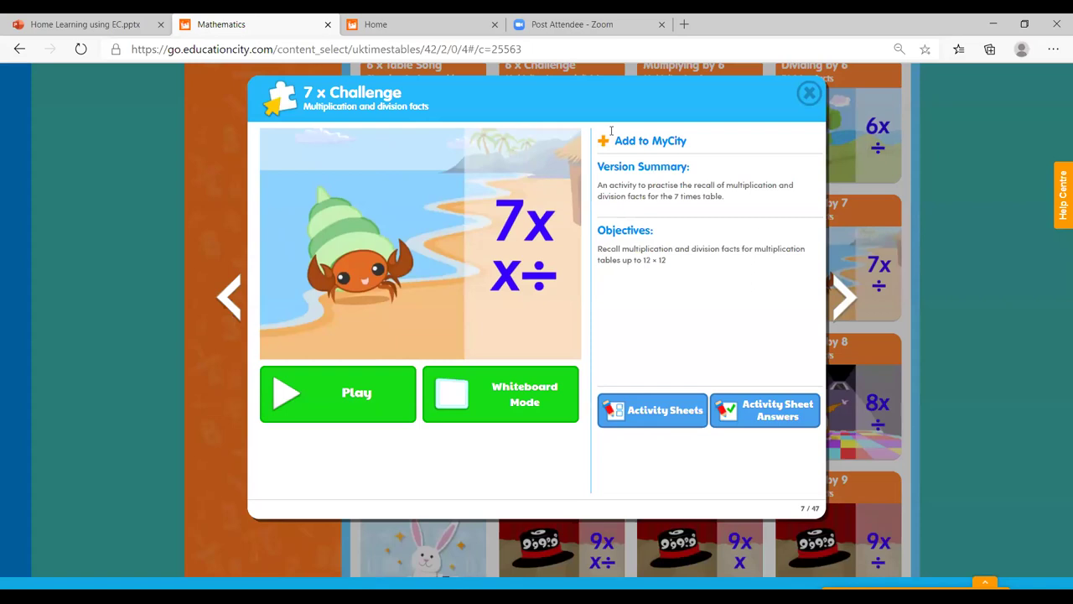
{"action": "left_click", "coordinate": [603, 142]}
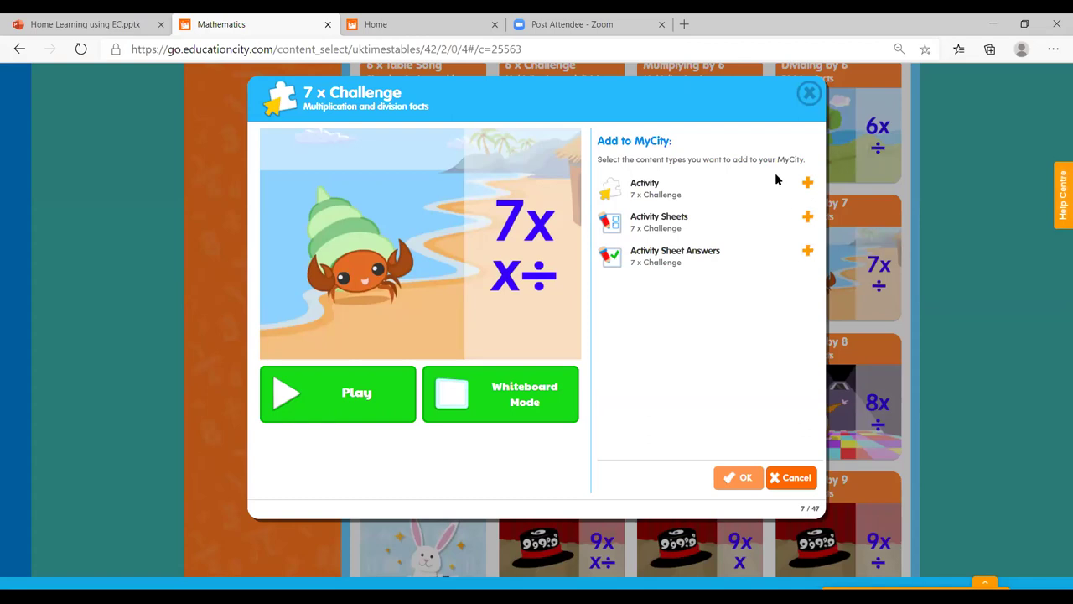
{"action": "left_click", "coordinate": [809, 93]}
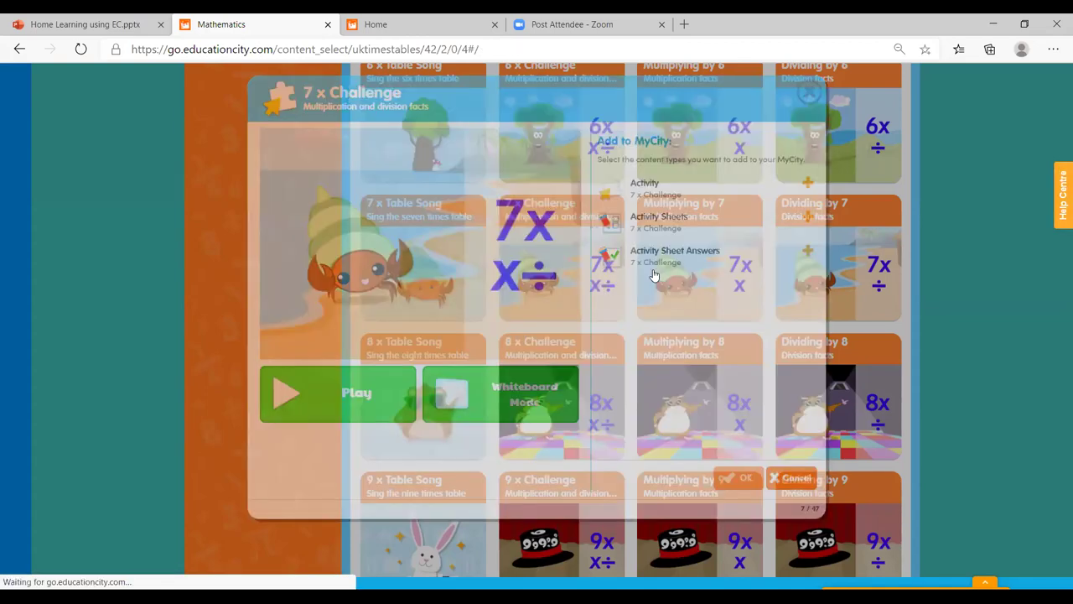
Step: Open the Multiplying by 7 activity, read through its activity sheet and return to the activity details
{"action": "left_click", "coordinate": [654, 275]}
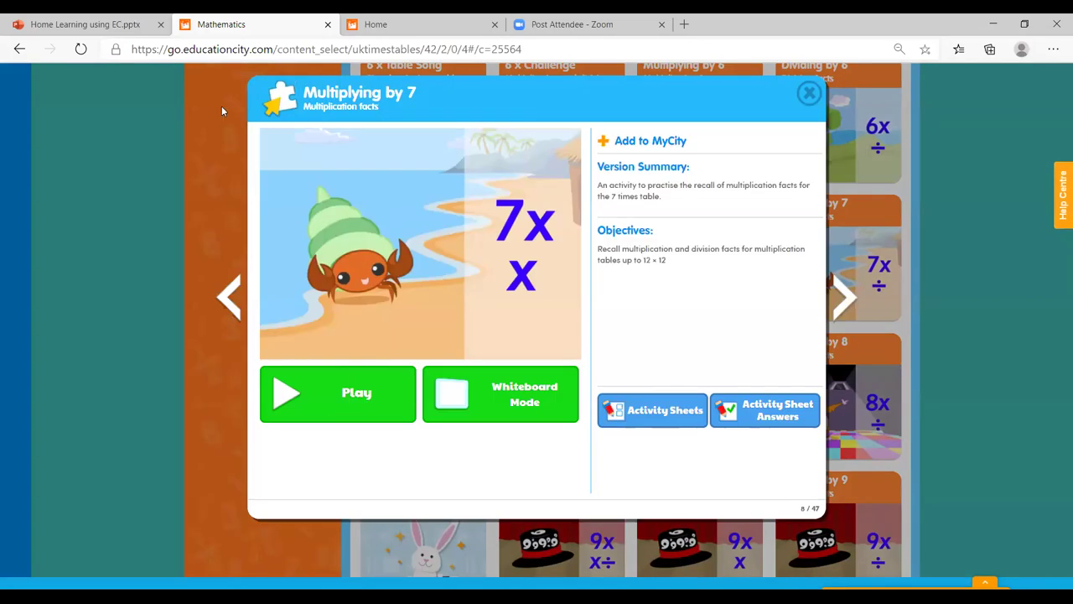
{"action": "left_click", "coordinate": [659, 403]}
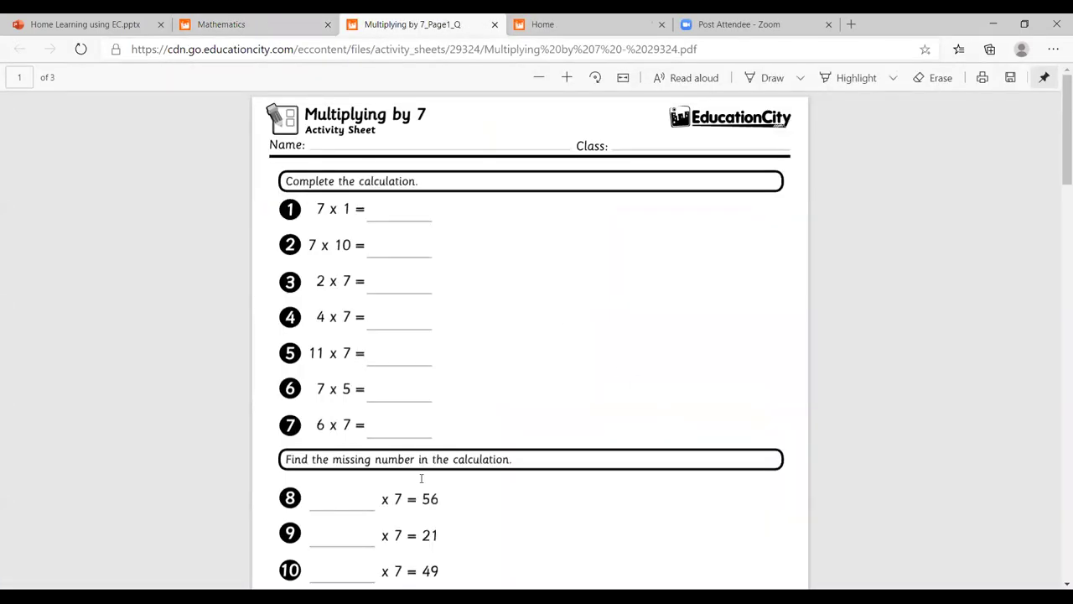
{"action": "scroll", "coordinate": [1056, 148], "scroll_direction": "down", "scroll_amount": 3}
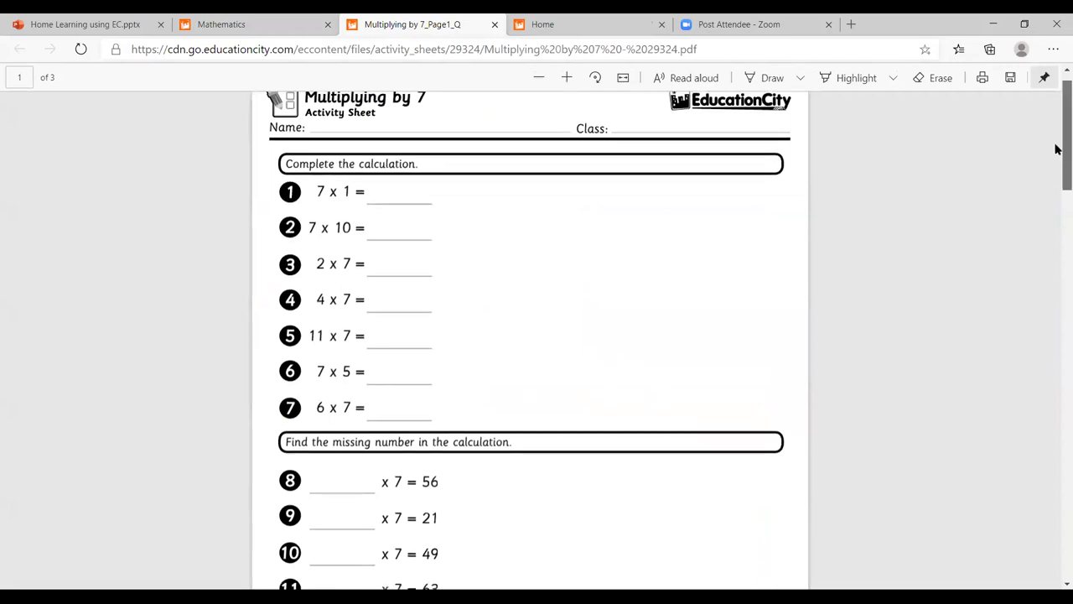
{"action": "scroll", "coordinate": [1058, 166], "scroll_direction": "down", "scroll_amount": 3}
{"action": "scroll", "coordinate": [1048, 147], "scroll_direction": "up", "scroll_amount": 6}
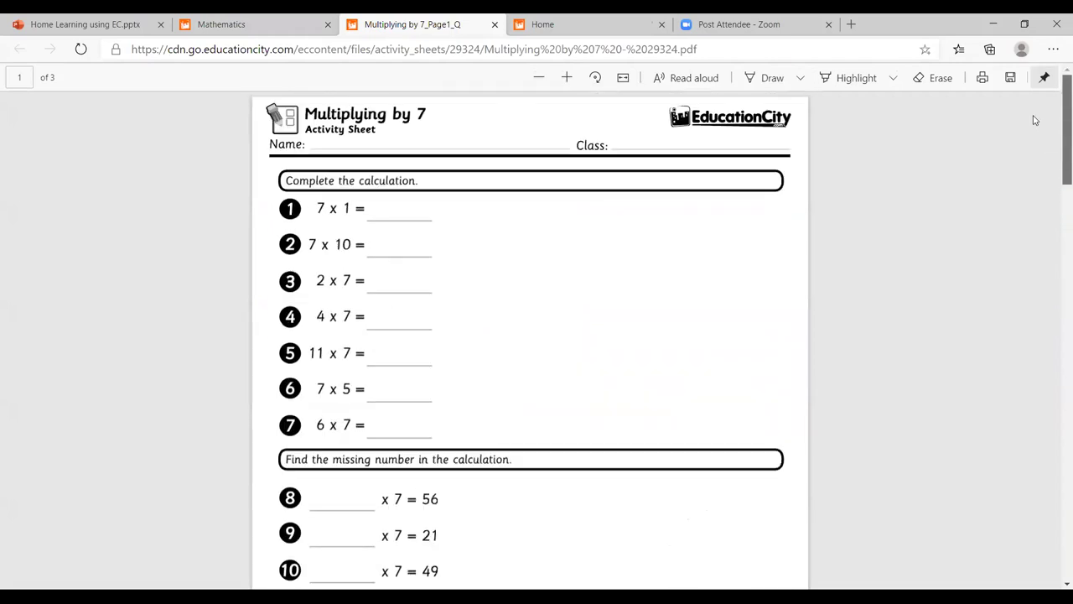
{"action": "scroll", "coordinate": [1031, 164], "scroll_direction": "down", "scroll_amount": 8}
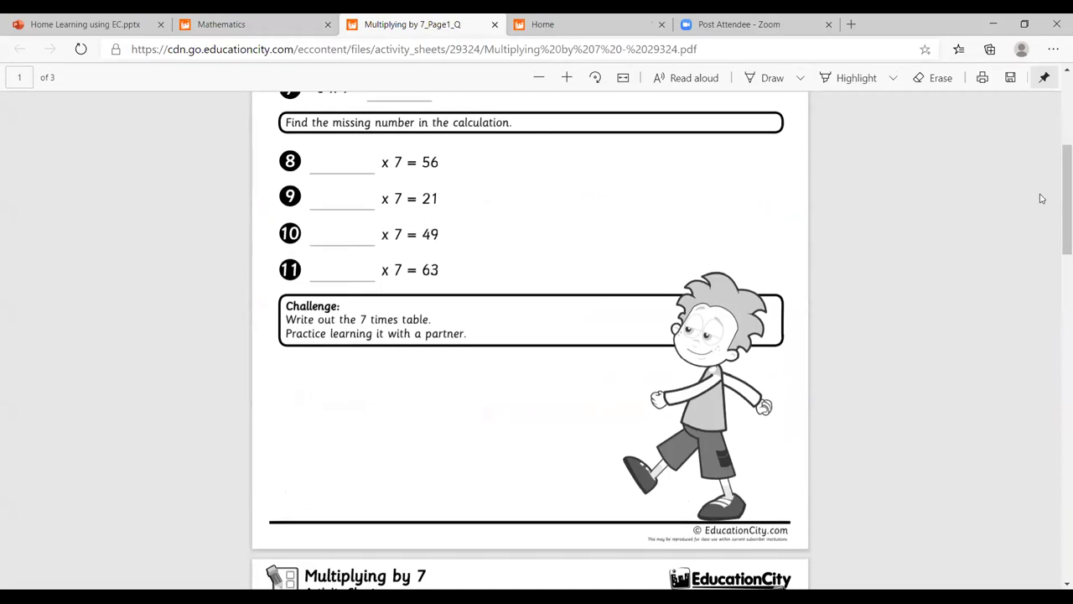
{"action": "left_click_drag", "start_coordinate": [1057, 201], "coordinate": [1058, 33]}
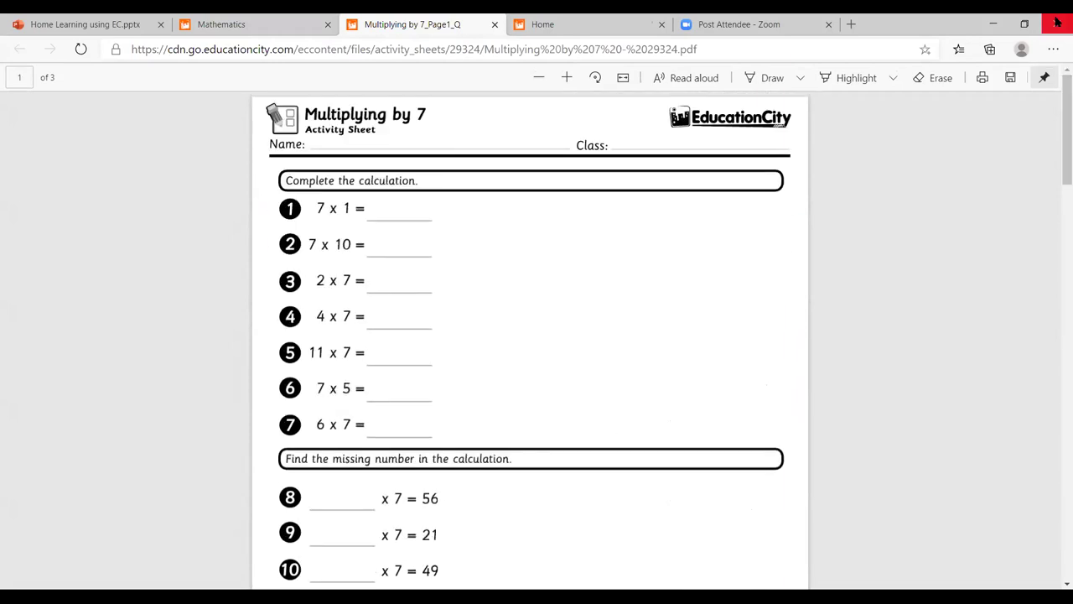
{"action": "left_click", "coordinate": [293, 16]}
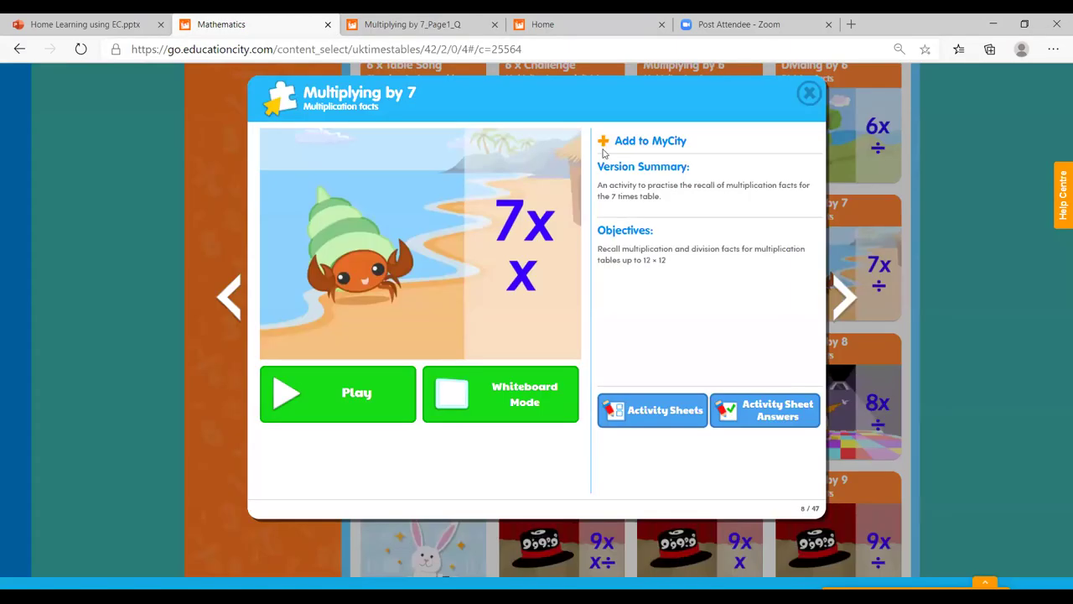
Step: Choose the Activity and Activity Sheets of Multiplying by 7 for adding to a MyCity and confirm the selection
{"action": "left_click", "coordinate": [641, 140]}
{"action": "left_click", "coordinate": [806, 183]}
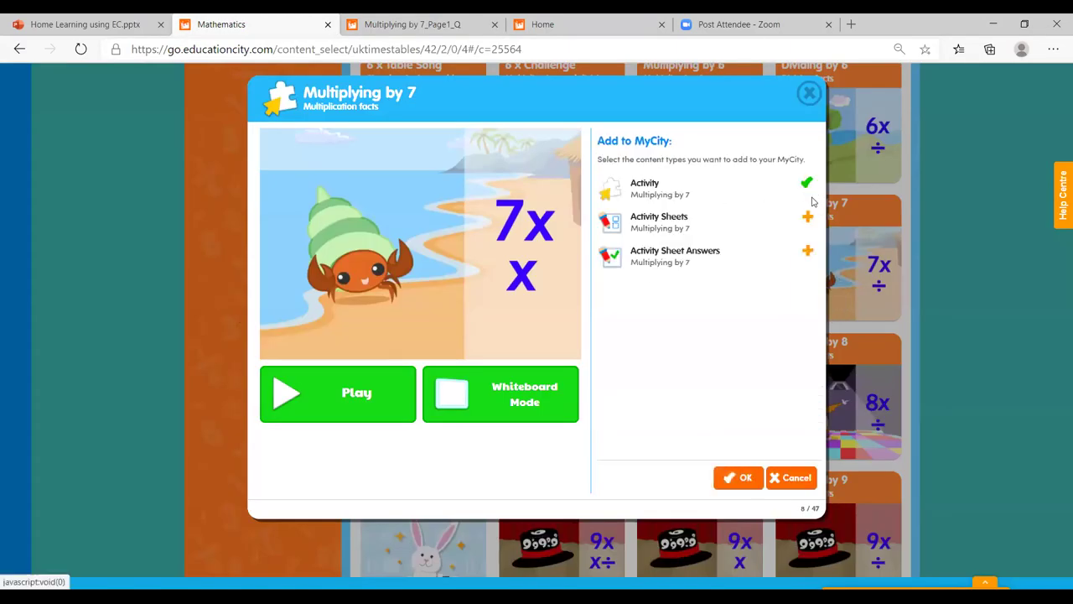
{"action": "left_click", "coordinate": [808, 217]}
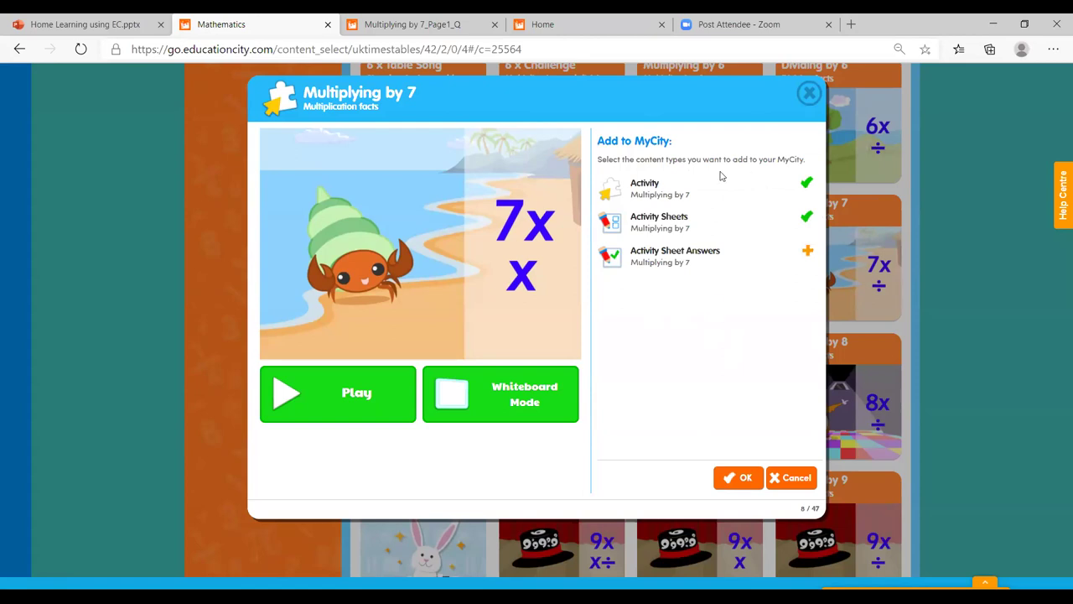
{"action": "left_click", "coordinate": [736, 478]}
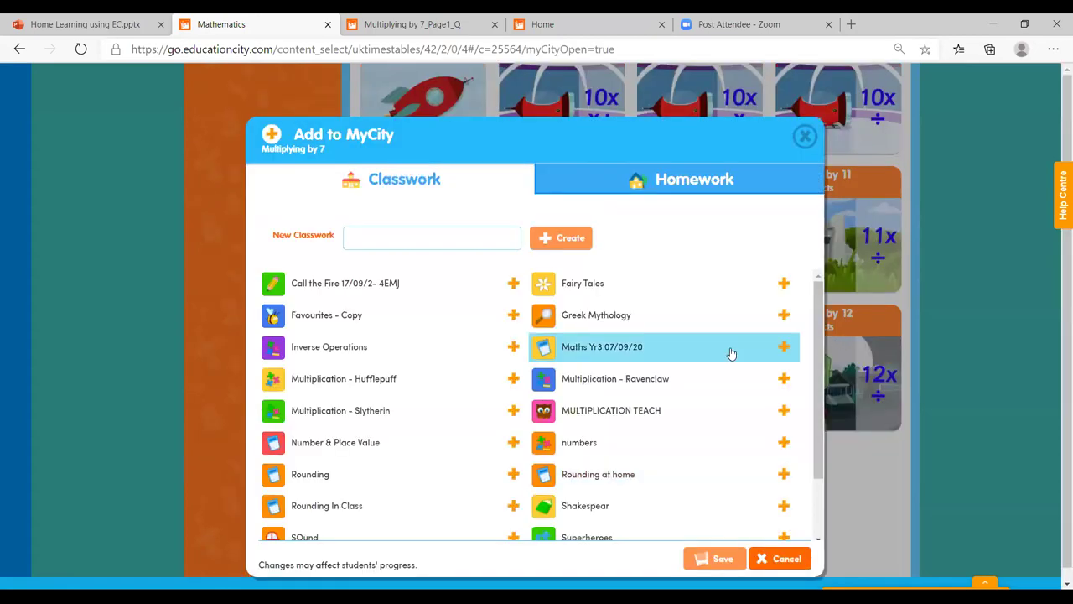
Step: Add the selected Multiplying by 7 items to the Times Tables classwork, save, and close the activity details
{"action": "scroll", "coordinate": [809, 361], "scroll_direction": "down", "scroll_amount": 2}
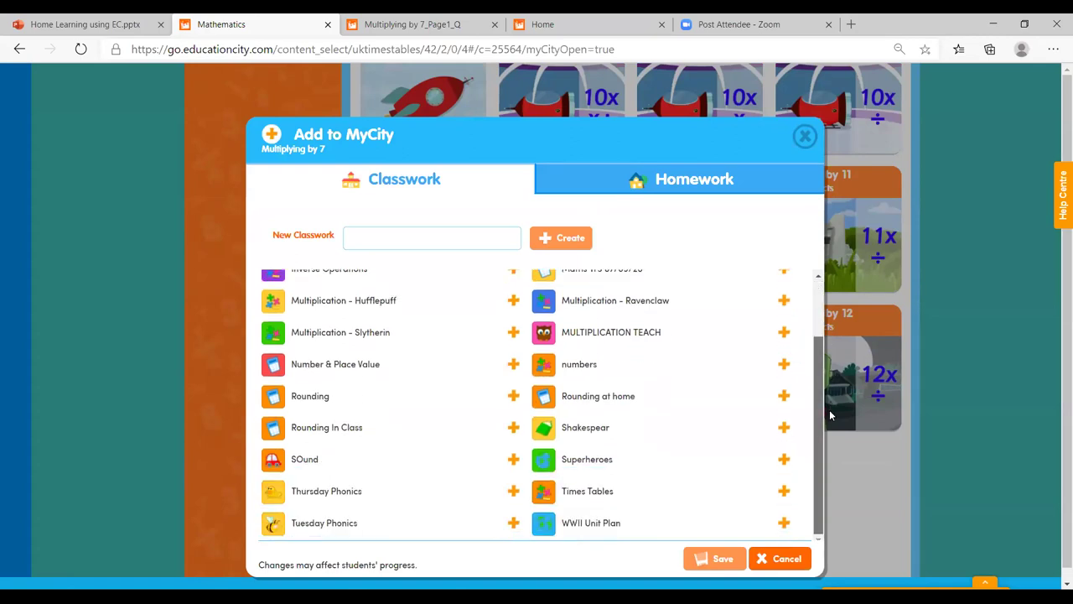
{"action": "left_click", "coordinate": [783, 491]}
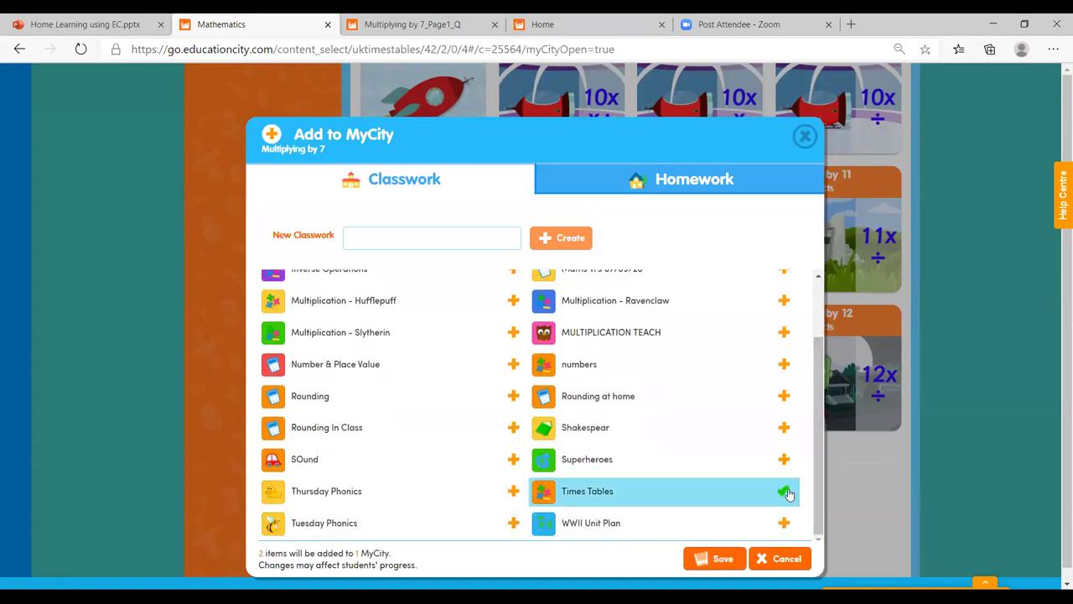
{"action": "left_click", "coordinate": [711, 558]}
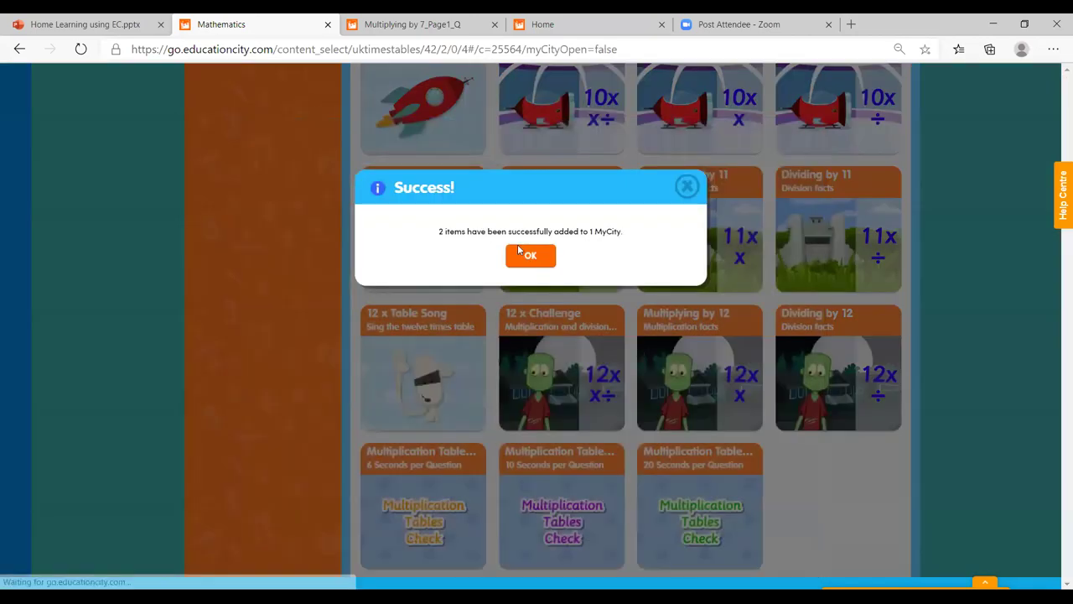
{"action": "left_click", "coordinate": [525, 256]}
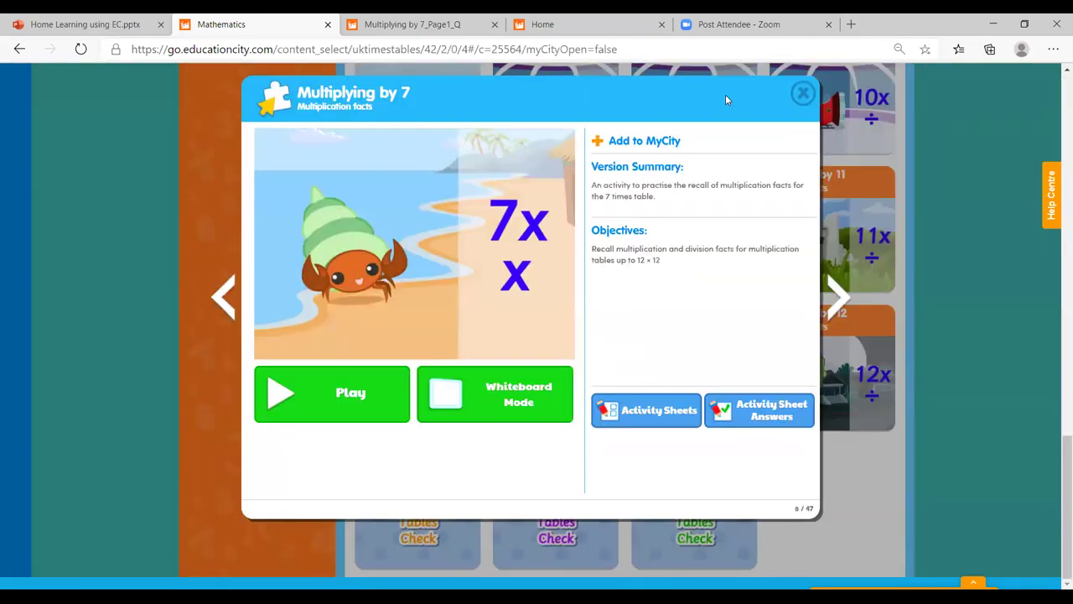
{"action": "left_click", "coordinate": [803, 93]}
Step: Return to the Mathematics overview and view the content types offered for Lower KS2 and Upper KS2
{"action": "scroll", "coordinate": [1031, 121], "scroll_direction": "up", "scroll_amount": 15}
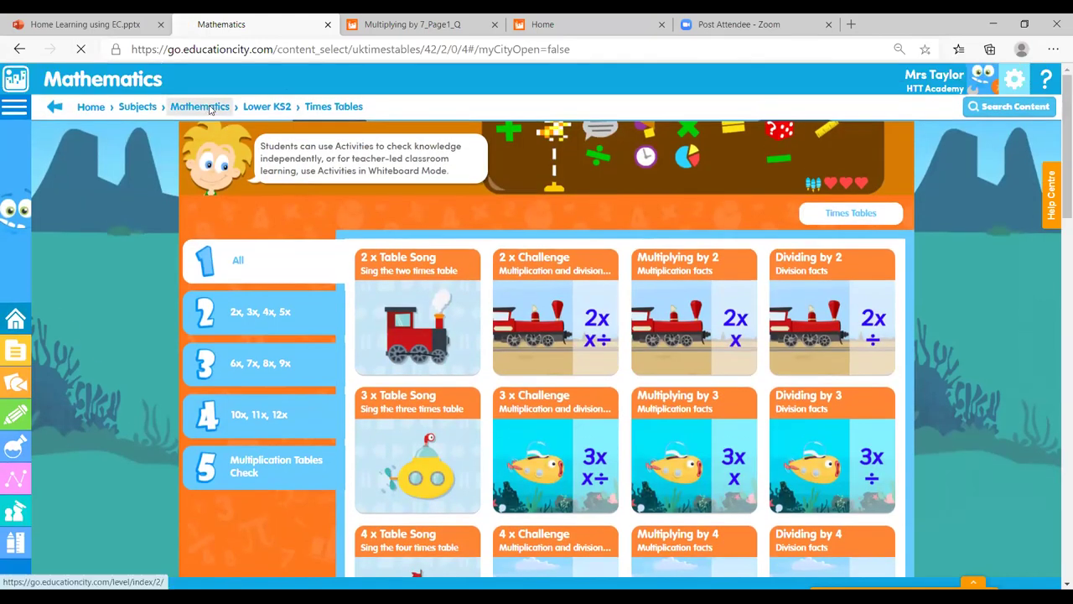
{"action": "left_click", "coordinate": [211, 108]}
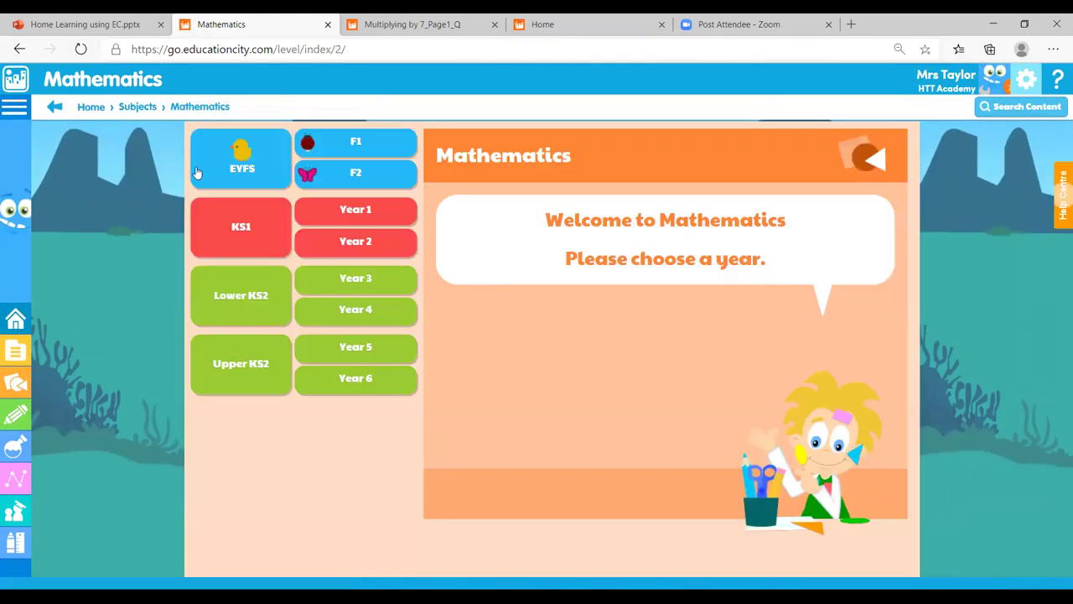
{"action": "left_click", "coordinate": [238, 310]}
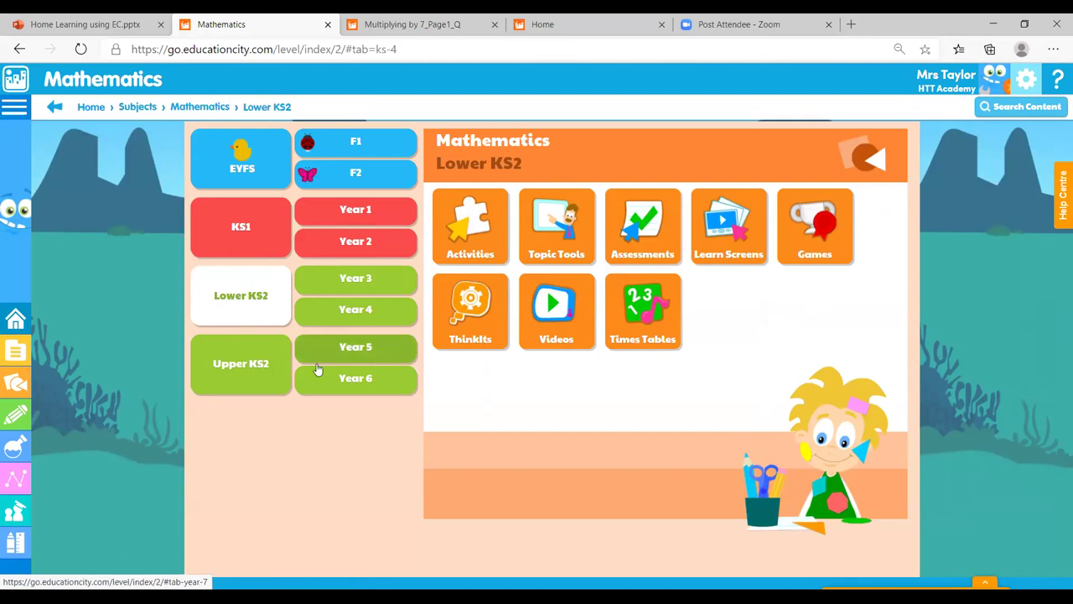
{"action": "left_click", "coordinate": [261, 358]}
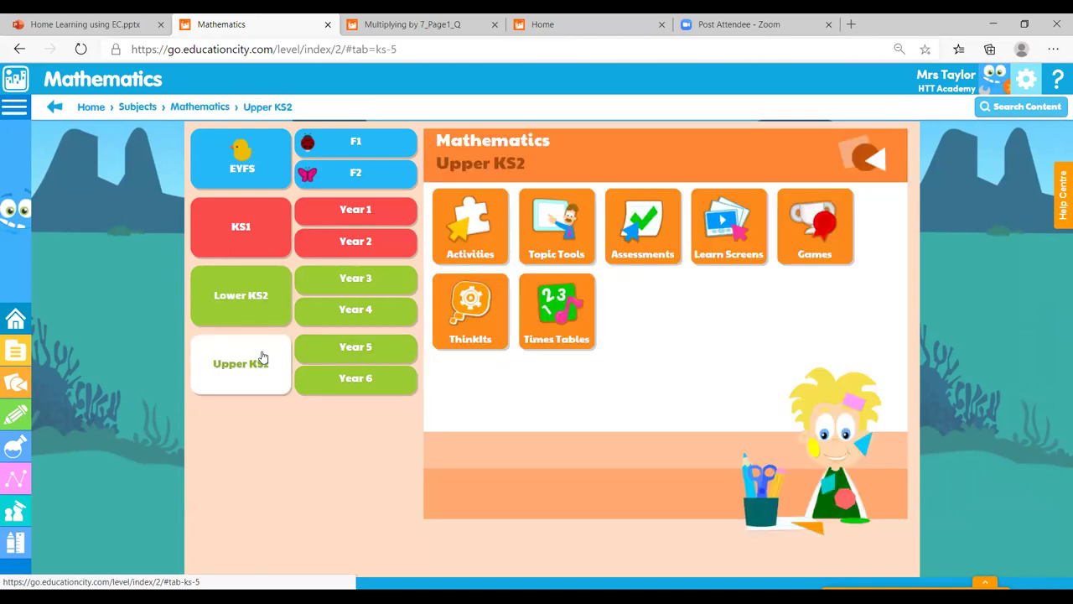
Step: Open the Upper KS2 Mathematics games and look through the whole list
{"action": "left_click", "coordinate": [827, 223]}
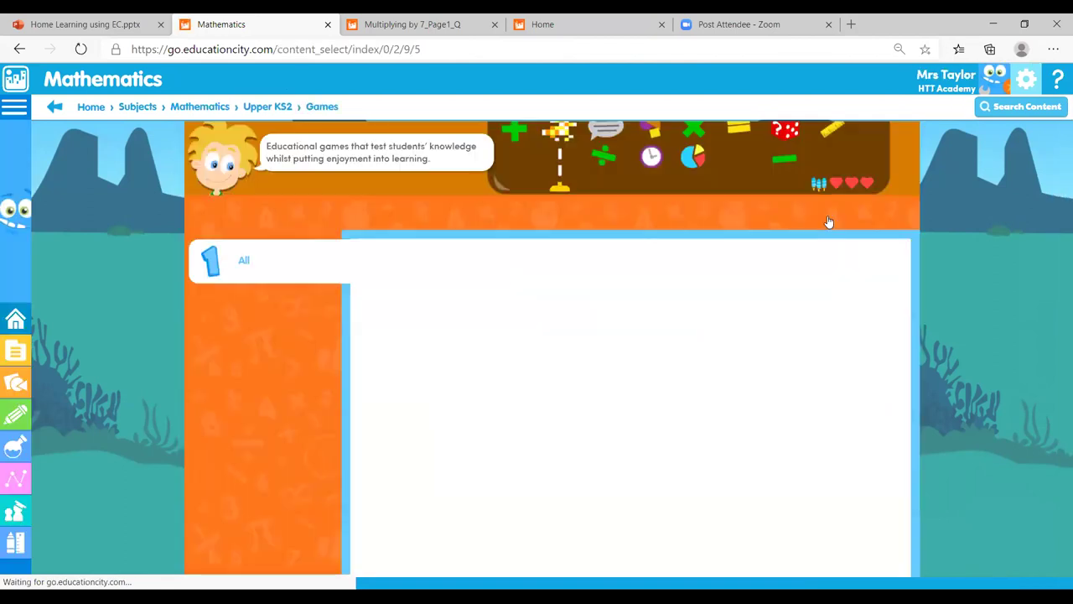
{"action": "scroll", "coordinate": [1055, 334], "scroll_direction": "down", "scroll_amount": 2}
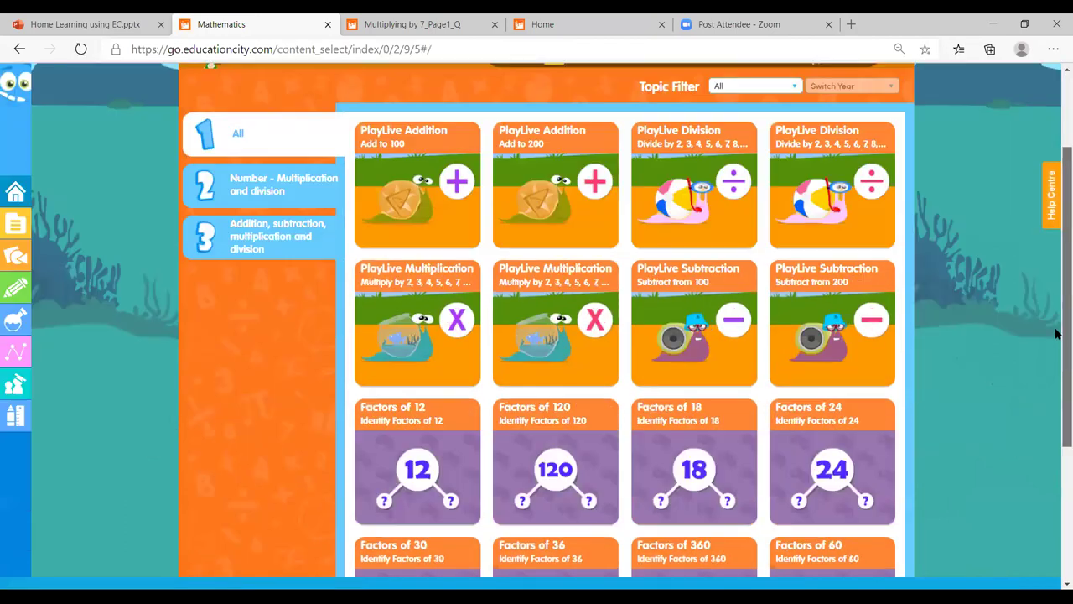
{"action": "scroll", "coordinate": [1056, 334], "scroll_direction": "down", "scroll_amount": 3}
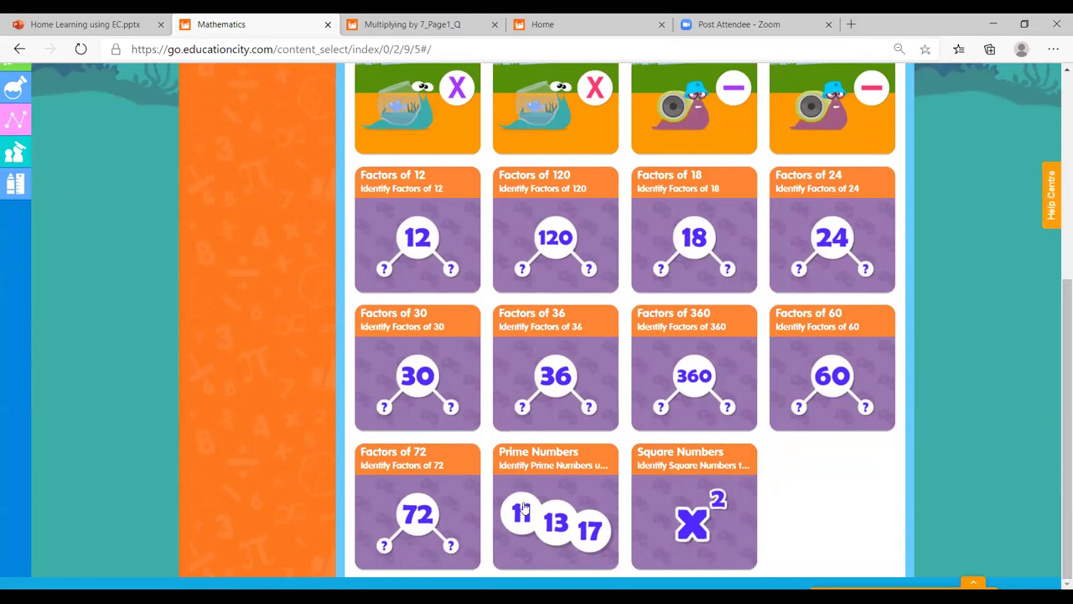
{"action": "left_click_drag", "start_coordinate": [1056, 361], "coordinate": [1056, 151]}
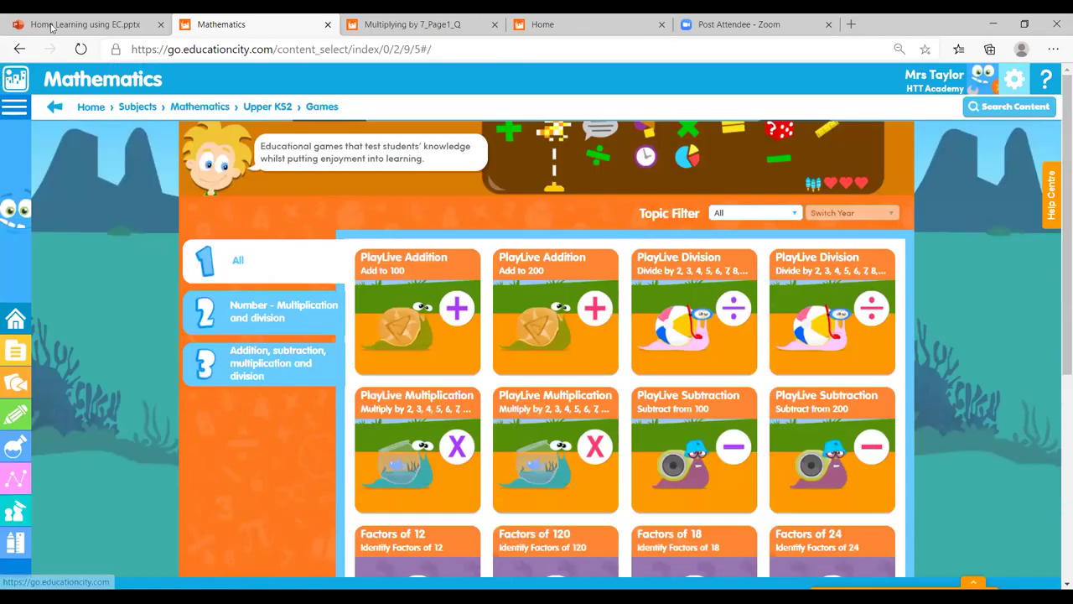
Step: Return to the classwork MyCities by way of the homepage, open the Times Tables classwork and check its newly added content
{"action": "left_click", "coordinate": [13, 81]}
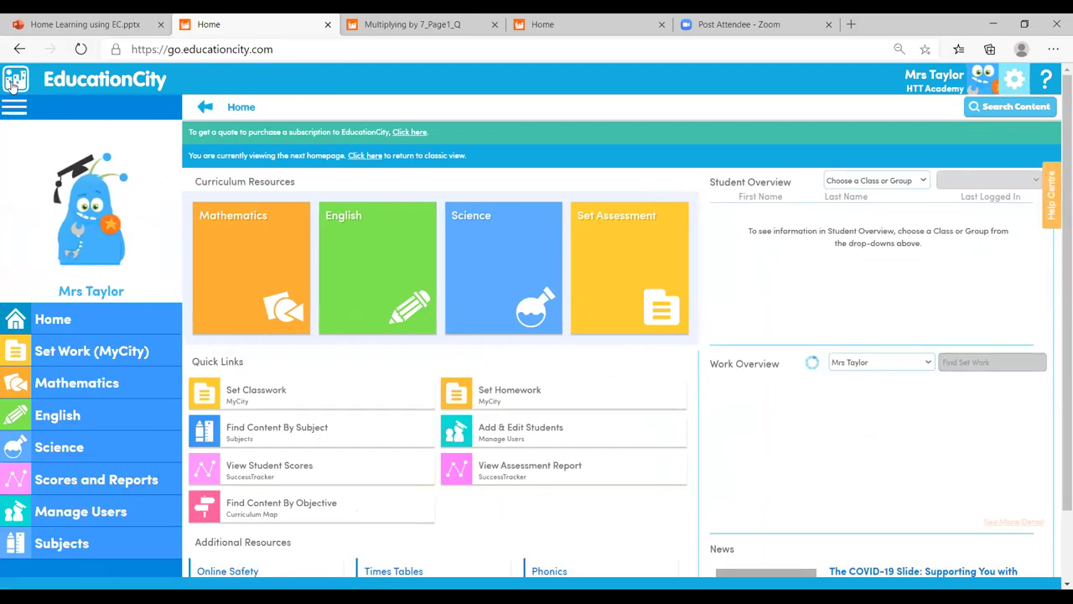
{"action": "left_click", "coordinate": [244, 387]}
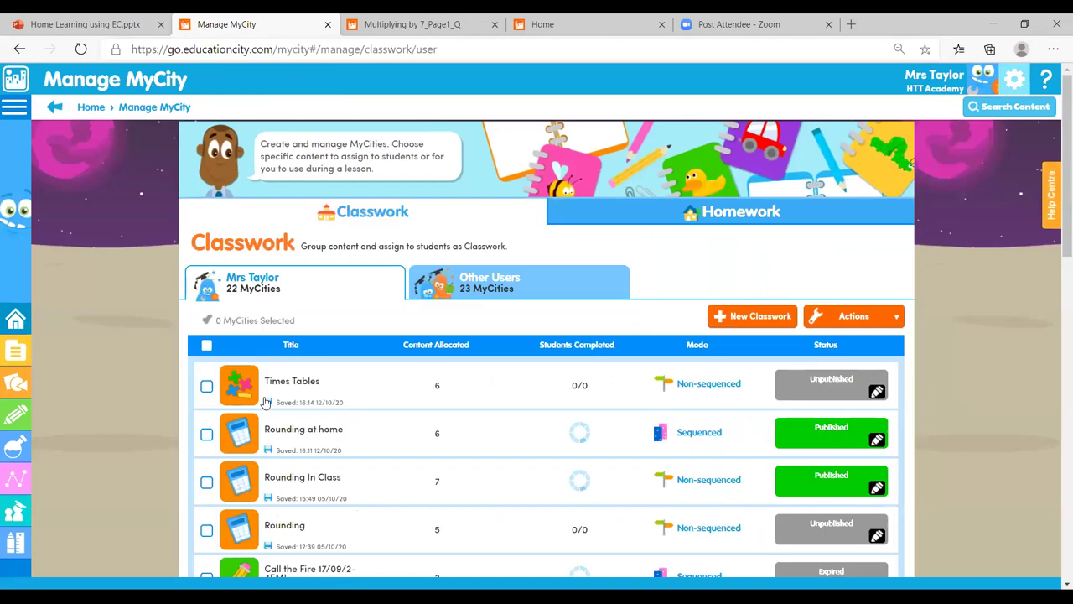
{"action": "left_click", "coordinate": [317, 394]}
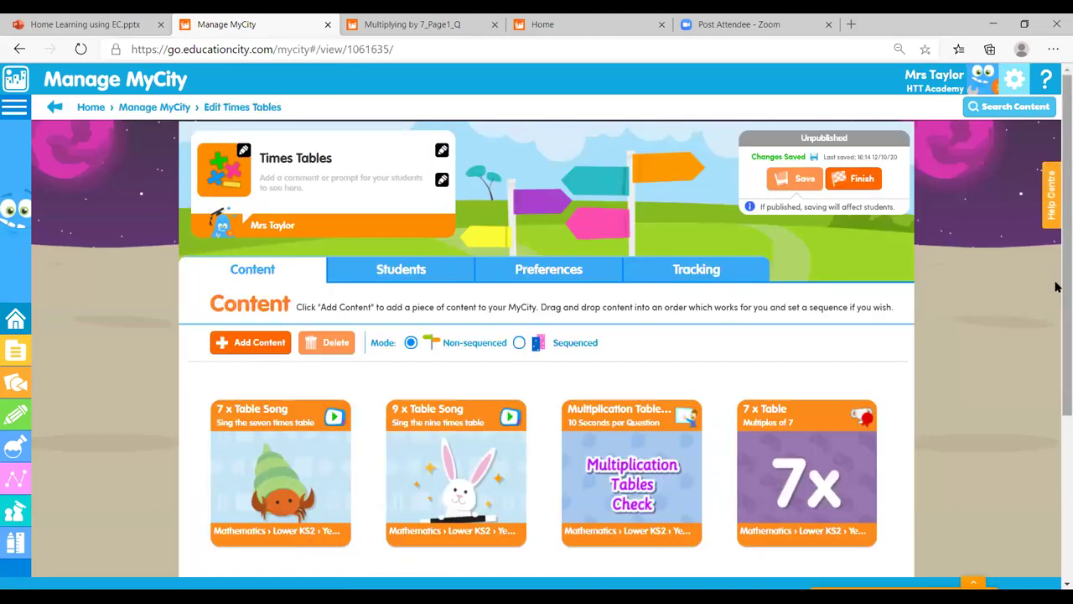
{"action": "scroll", "coordinate": [1056, 308], "scroll_direction": "down", "scroll_amount": 1}
{"action": "scroll", "coordinate": [1056, 308], "scroll_direction": "down", "scroll_amount": 1}
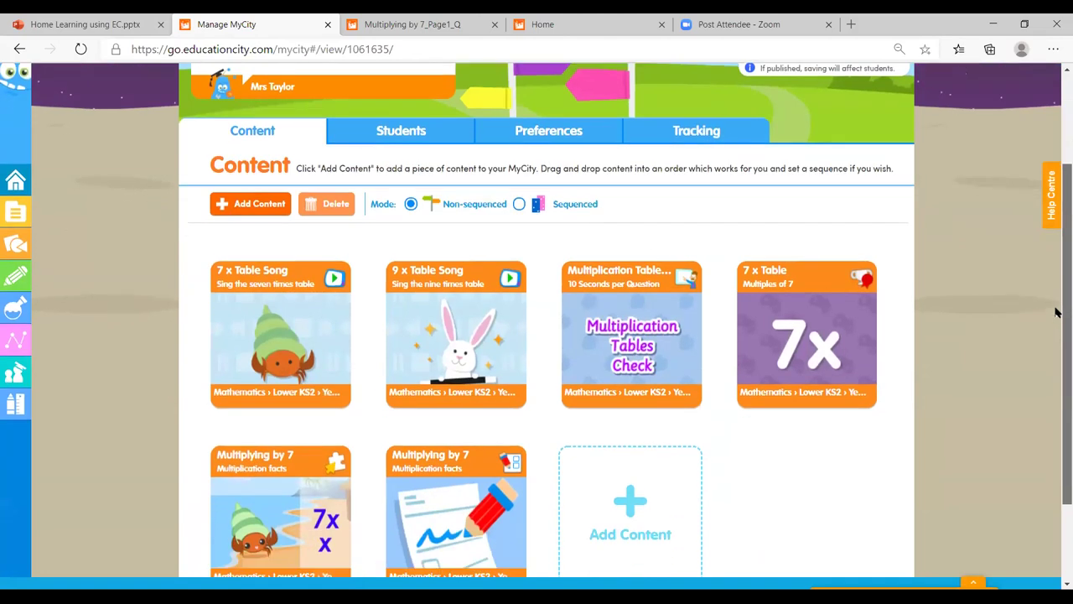
{"action": "scroll", "coordinate": [1053, 245], "scroll_direction": "up", "scroll_amount": 2}
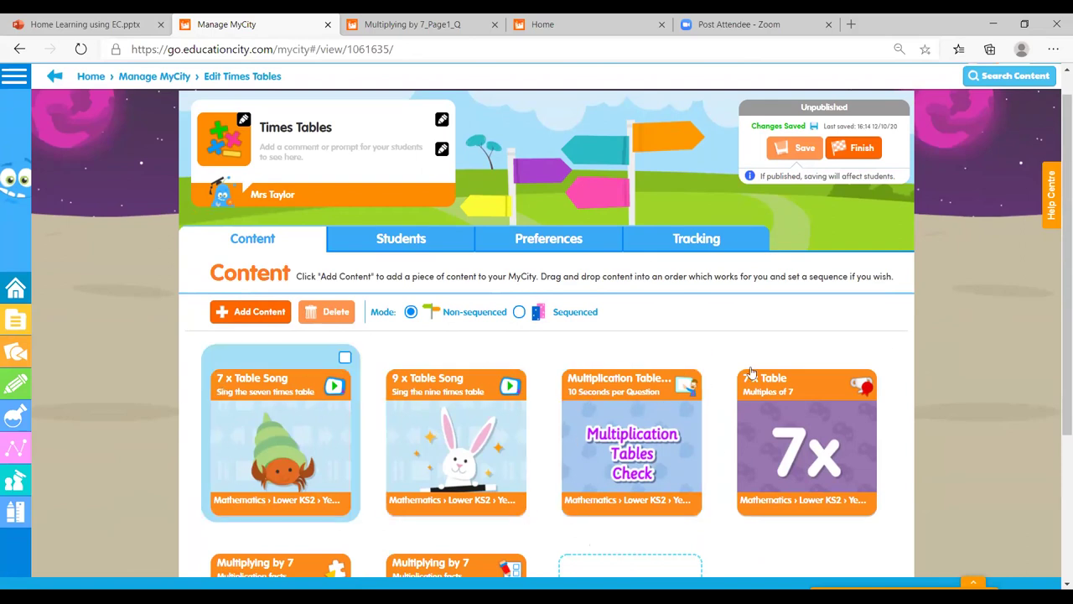
Step: Look over all the content items in the Times Tables classwork
{"action": "left_click_drag", "start_coordinate": [1056, 209], "coordinate": [1057, 319]}
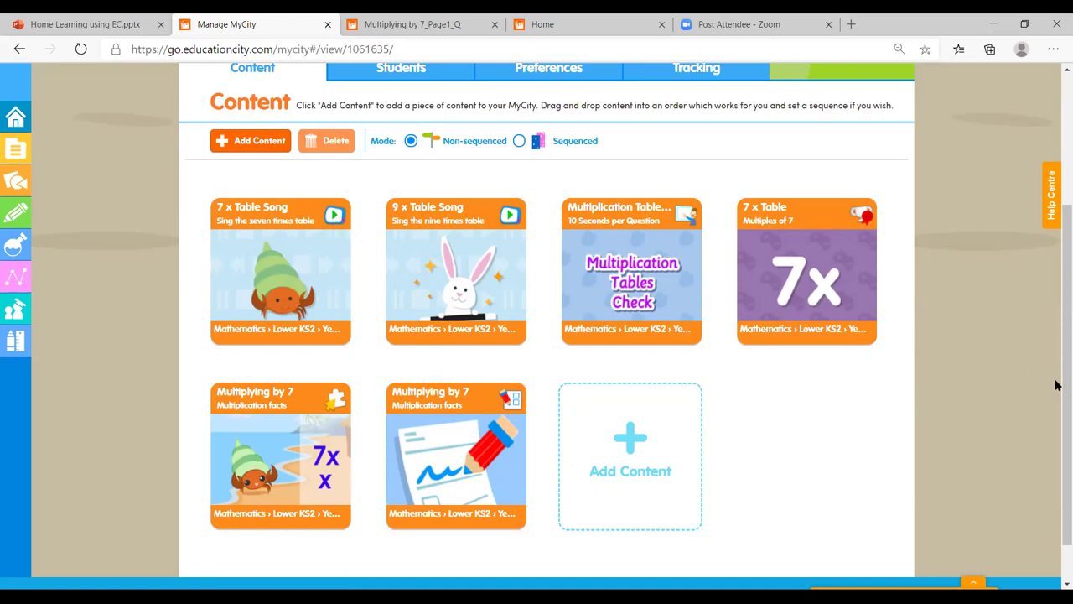
{"action": "scroll", "coordinate": [1057, 220], "scroll_direction": "up", "scroll_amount": 2}
{"action": "scroll", "coordinate": [1056, 220], "scroll_direction": "up", "scroll_amount": 1}
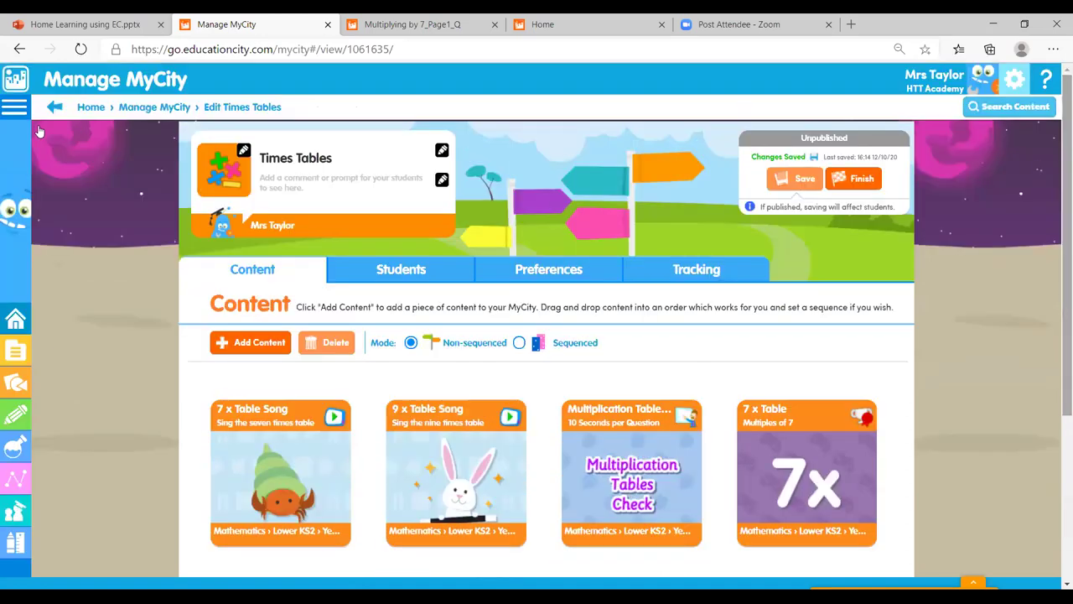
Step: Go by way of the homepage to the user management area and view the list of student groups
{"action": "left_click", "coordinate": [11, 81]}
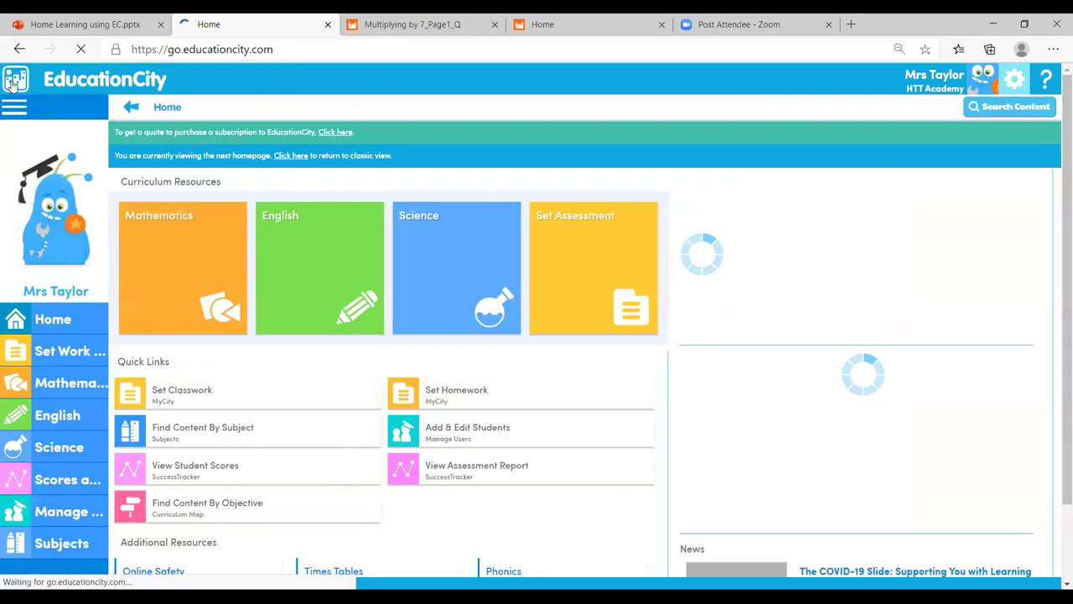
{"action": "left_click", "coordinate": [481, 442]}
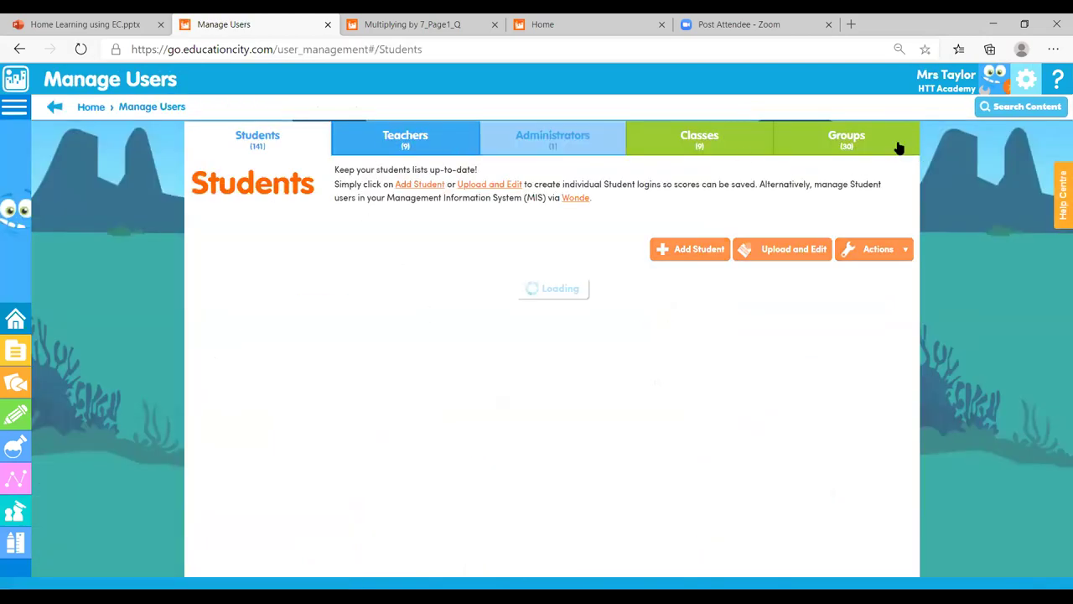
{"action": "left_click", "coordinate": [871, 145]}
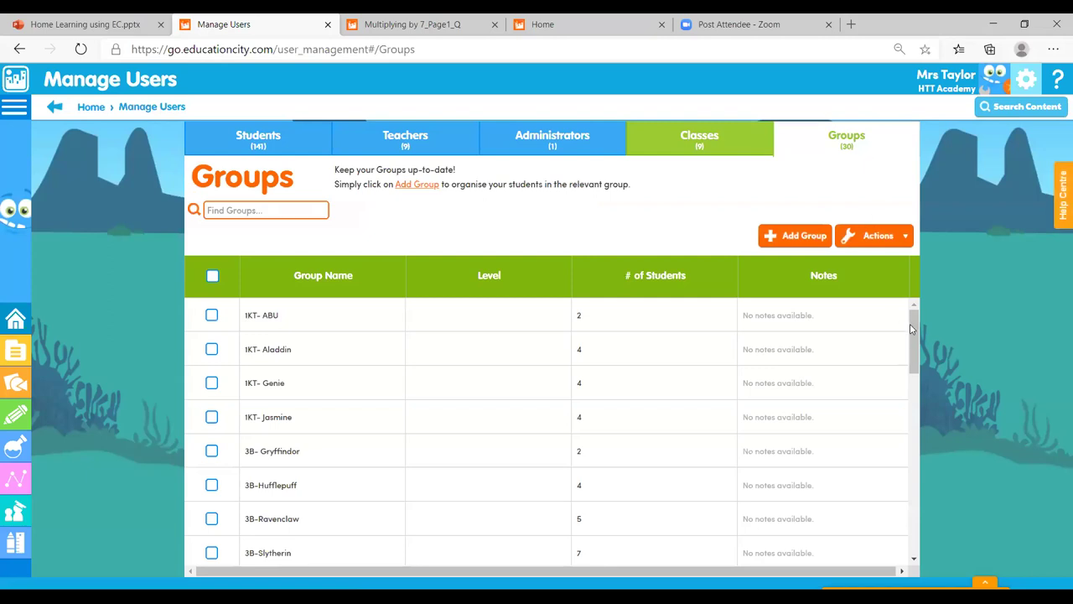
{"action": "left_click_drag", "start_coordinate": [912, 327], "coordinate": [911, 299]}
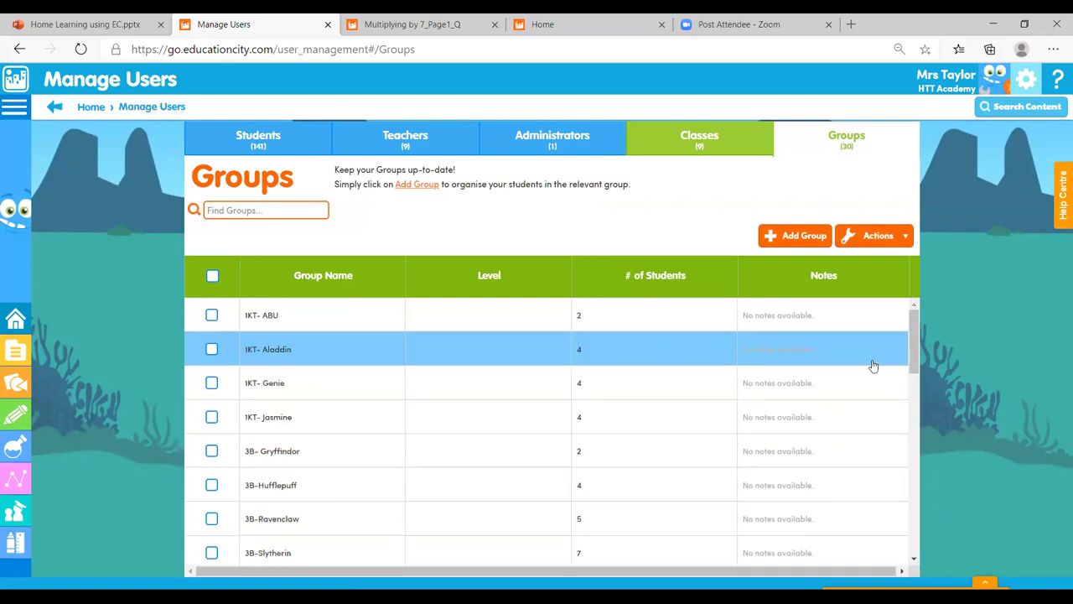
Step: Start a new student group named HT, and leave it unsaved by returning to the homepage
{"action": "left_click", "coordinate": [798, 243]}
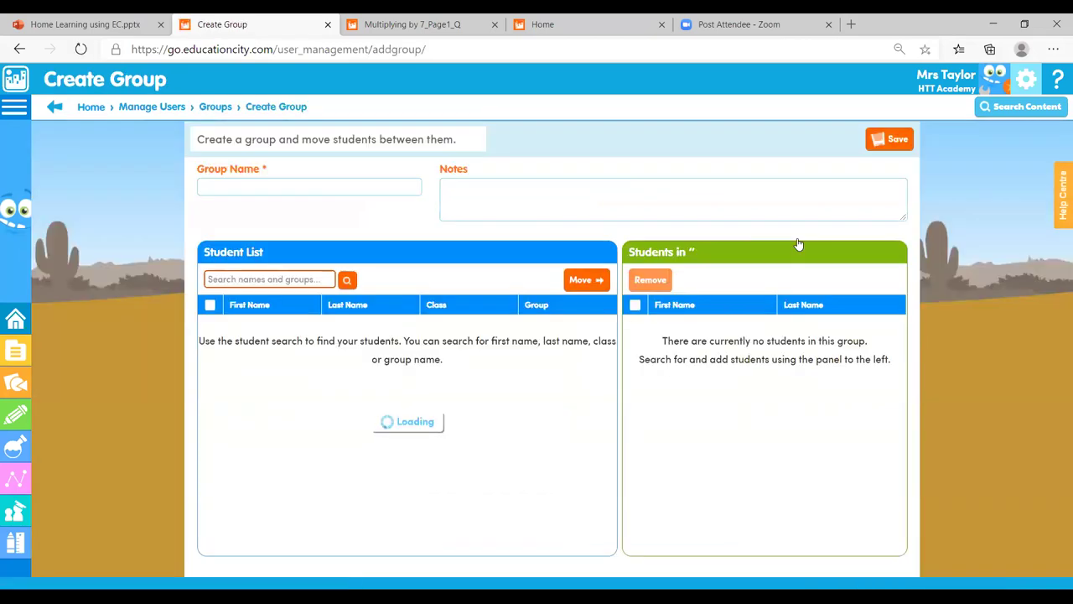
{"action": "left_click", "coordinate": [215, 186]}
{"action": "type", "text": "HT"}
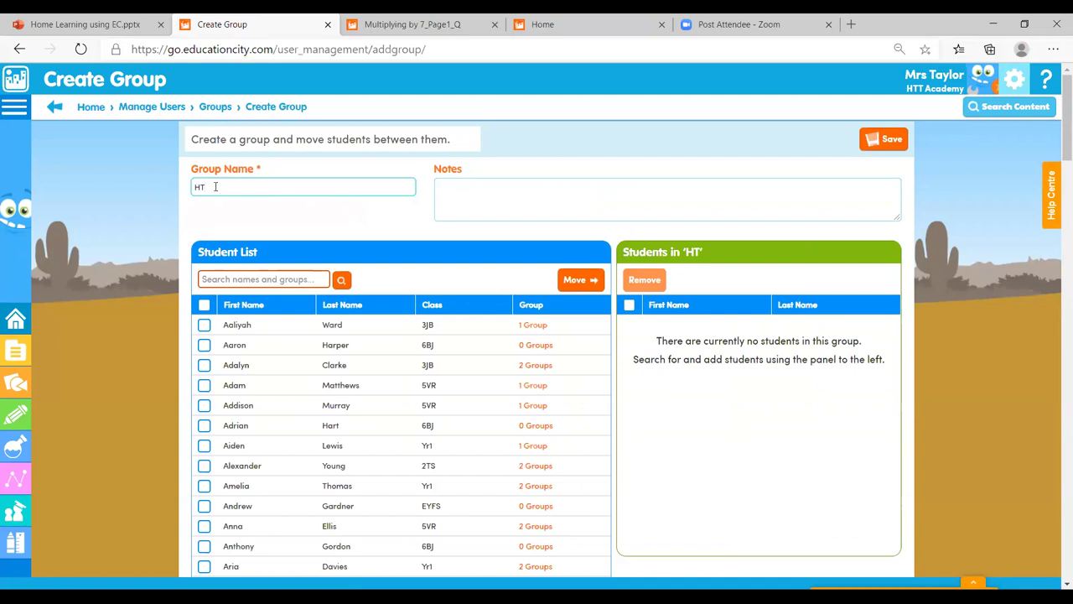
{"action": "left_click", "coordinate": [20, 94]}
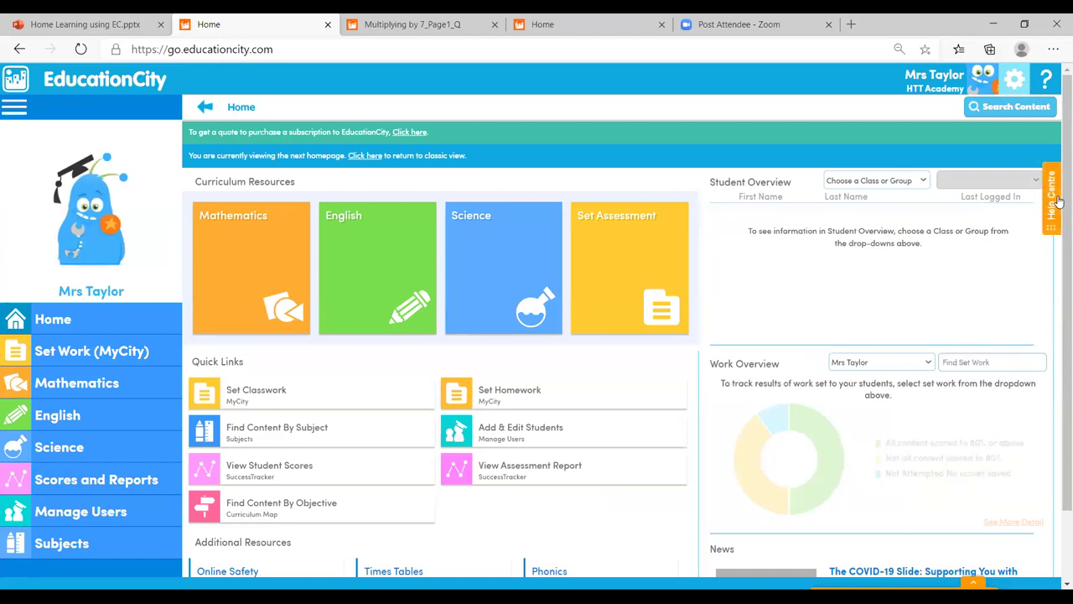
Step: Search the Help Centre for "group", start the How to Create a Group walkthrough and follow its first instruction to Manage Users
{"action": "left_click", "coordinate": [1058, 201]}
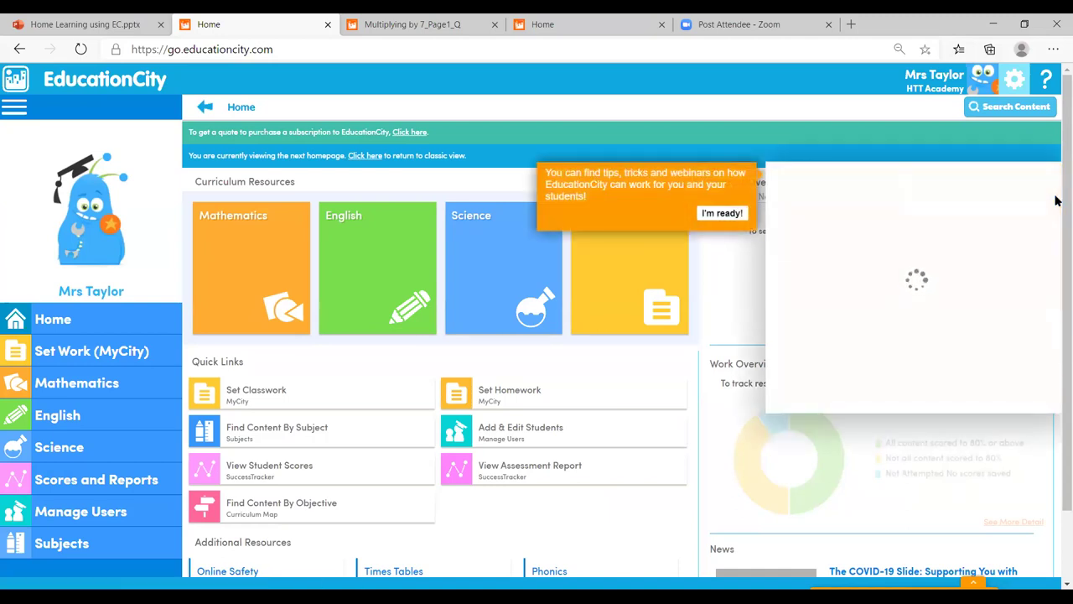
{"action": "type", "text": "gr"}
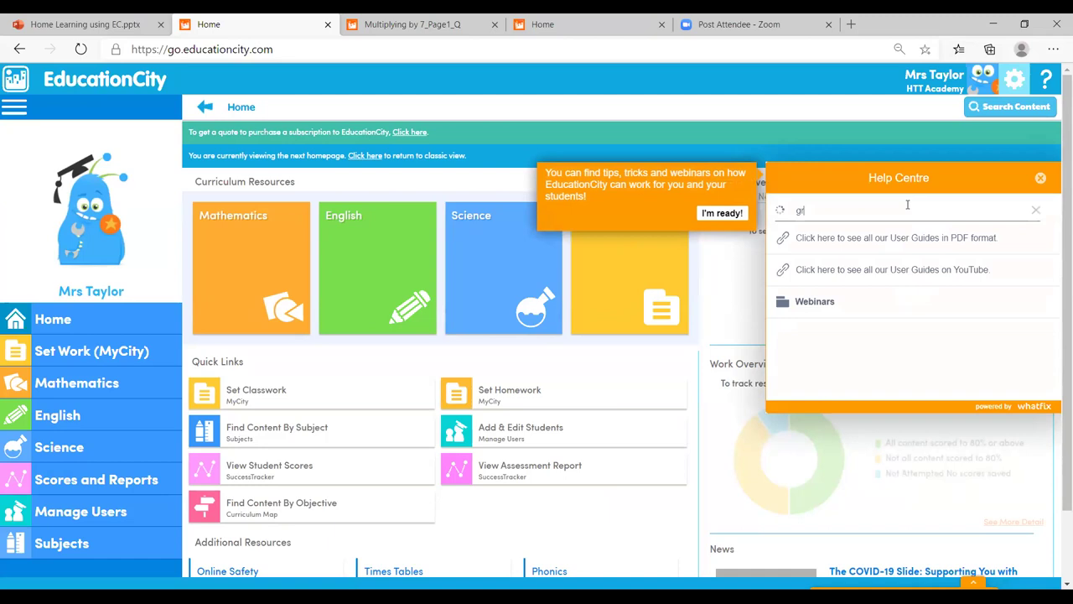
{"action": "type", "text": "oup"}
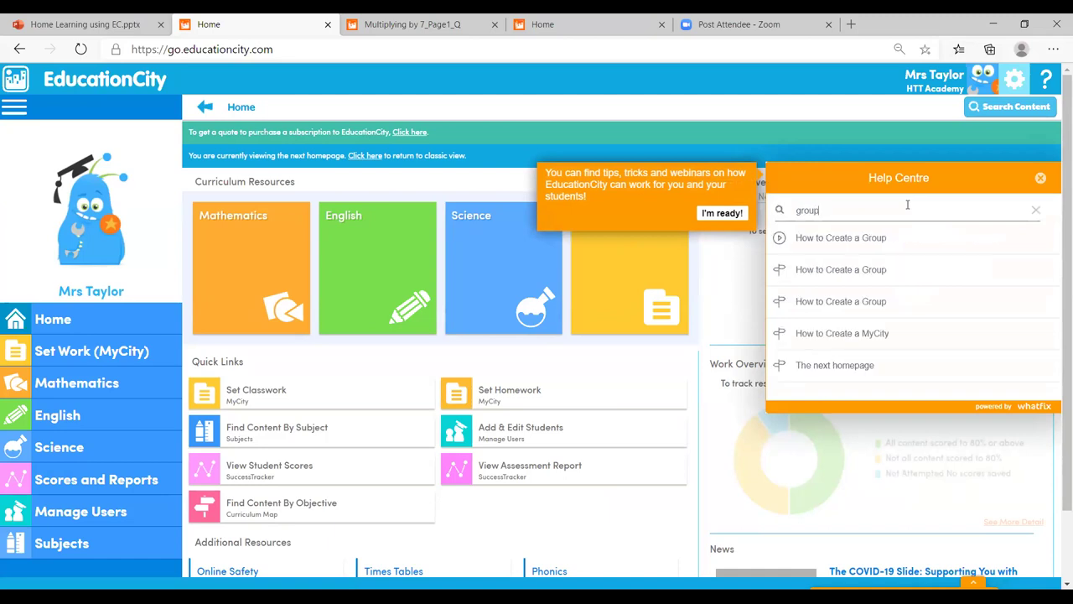
{"action": "left_click", "coordinate": [805, 277]}
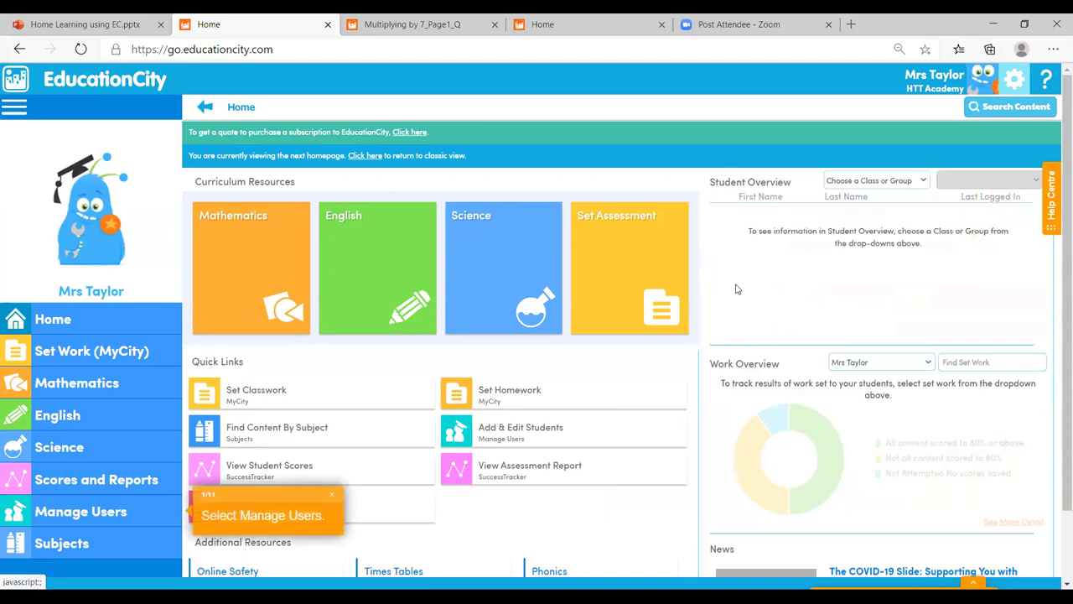
{"action": "left_click", "coordinate": [130, 512]}
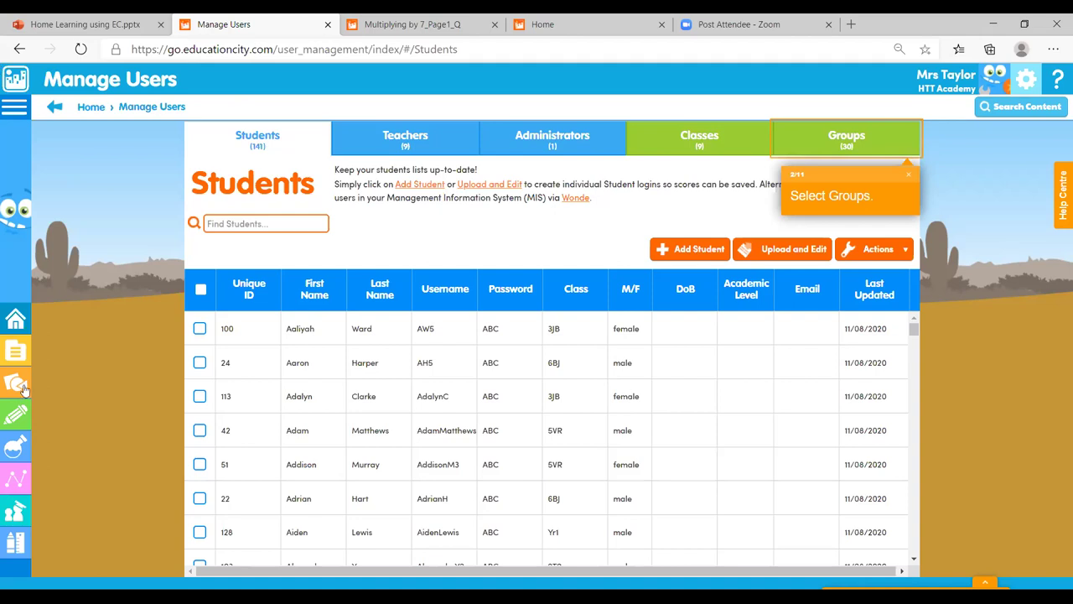
Step: Return to the classwork MyCities by way of the homepage, select Times Tables and view the actions available for it
{"action": "left_click", "coordinate": [19, 81]}
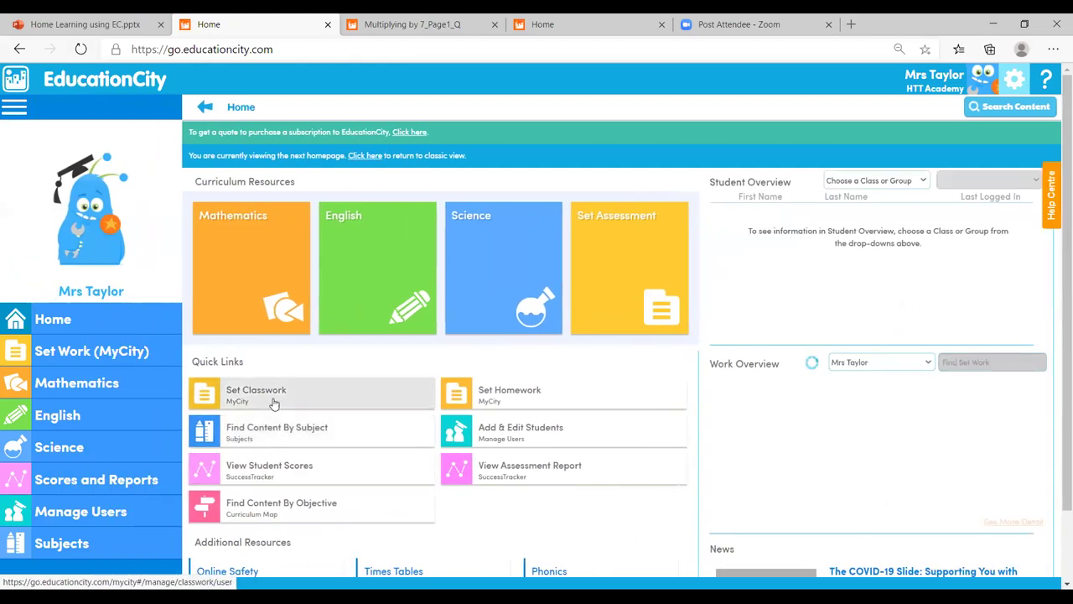
{"action": "left_click", "coordinate": [273, 404]}
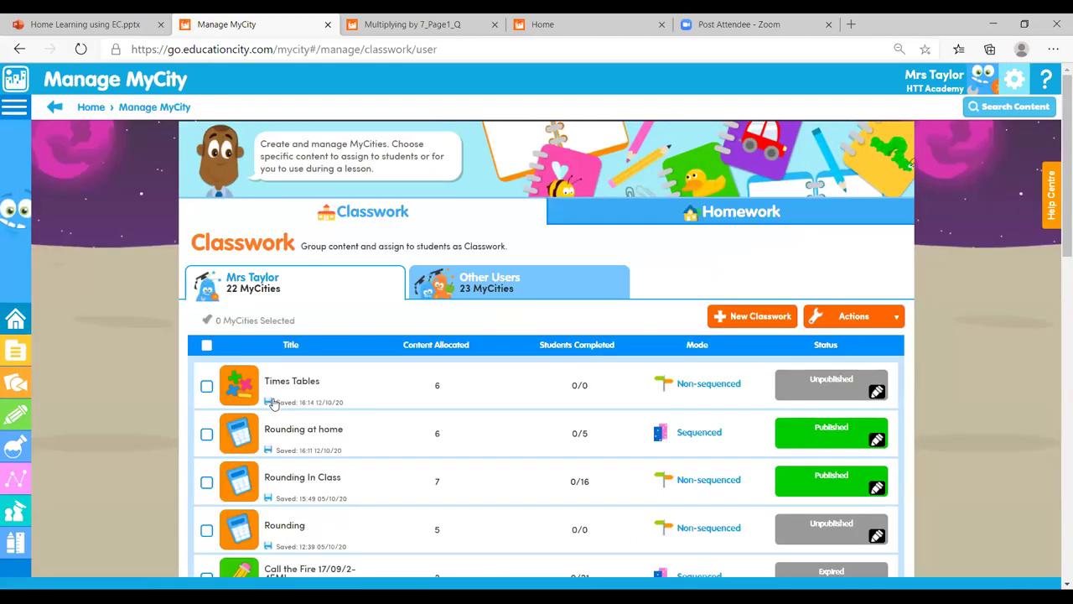
{"action": "left_click", "coordinate": [207, 388]}
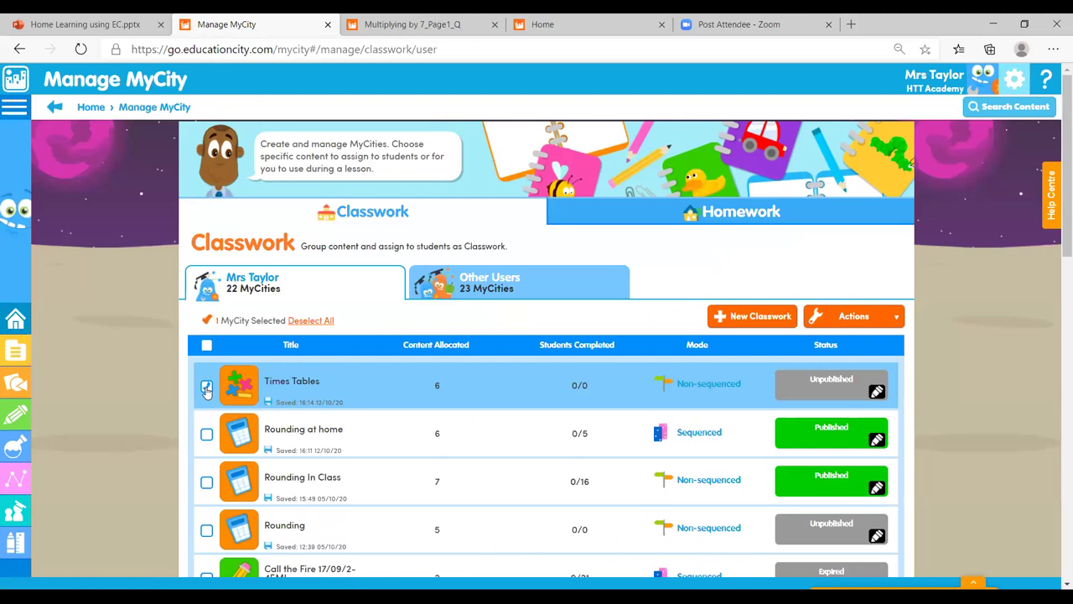
{"action": "left_click", "coordinate": [852, 322]}
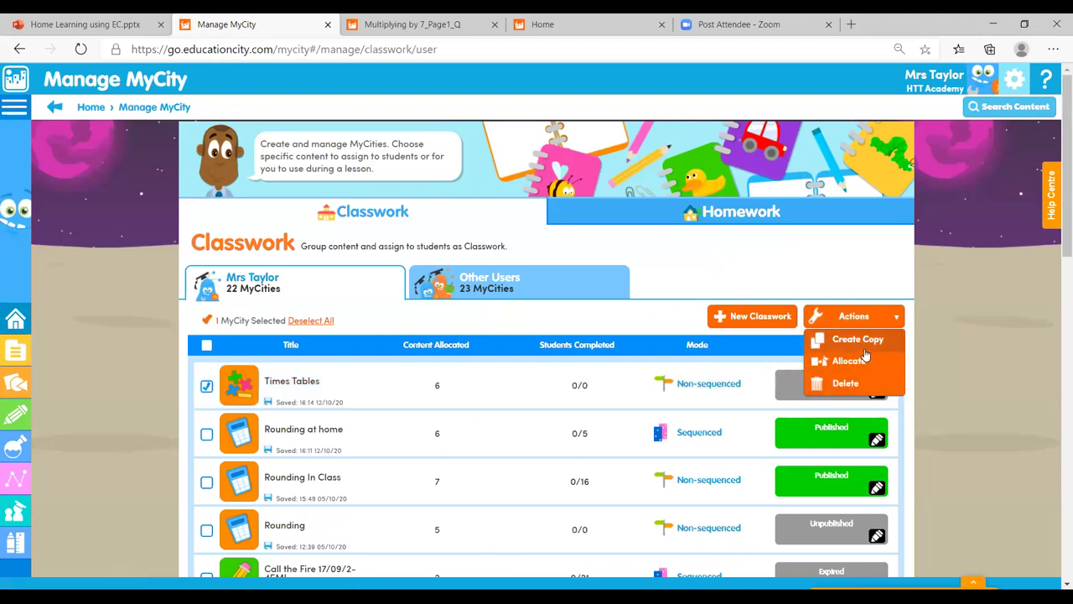
{"action": "left_click", "coordinate": [543, 317]}
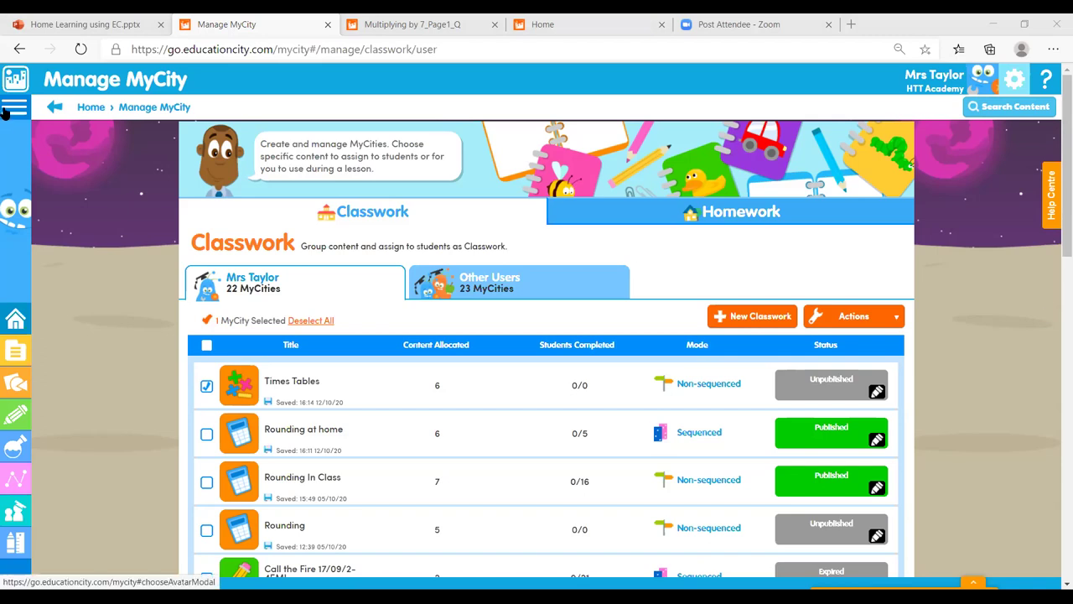
Step: Reopen the classwork MyCities from the homepage and display the student tracking for the Rounding at home classwork
{"action": "left_click", "coordinate": [12, 78]}
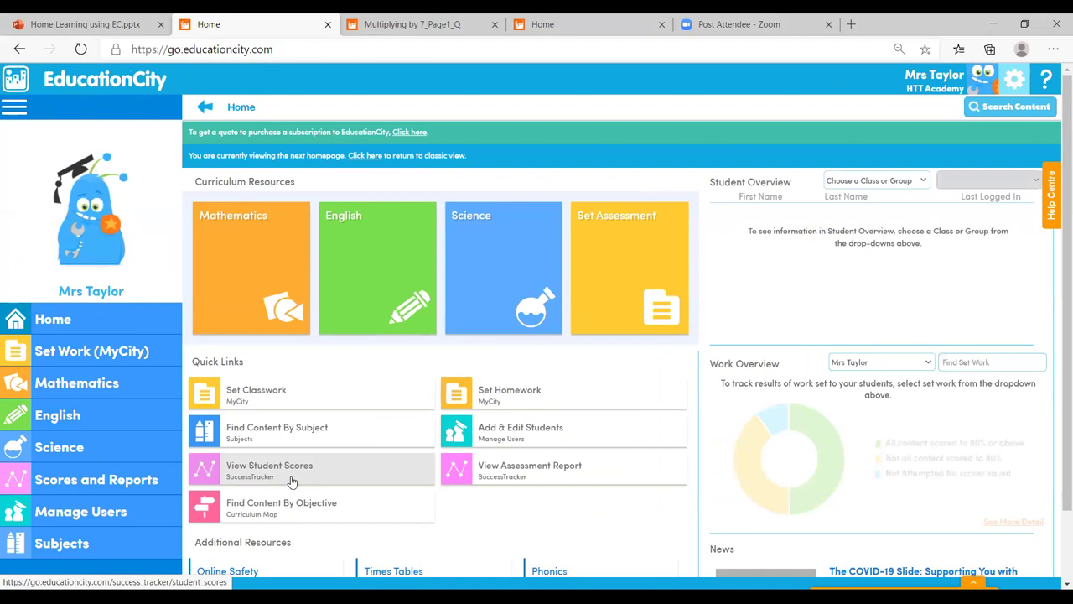
{"action": "left_click", "coordinate": [264, 394]}
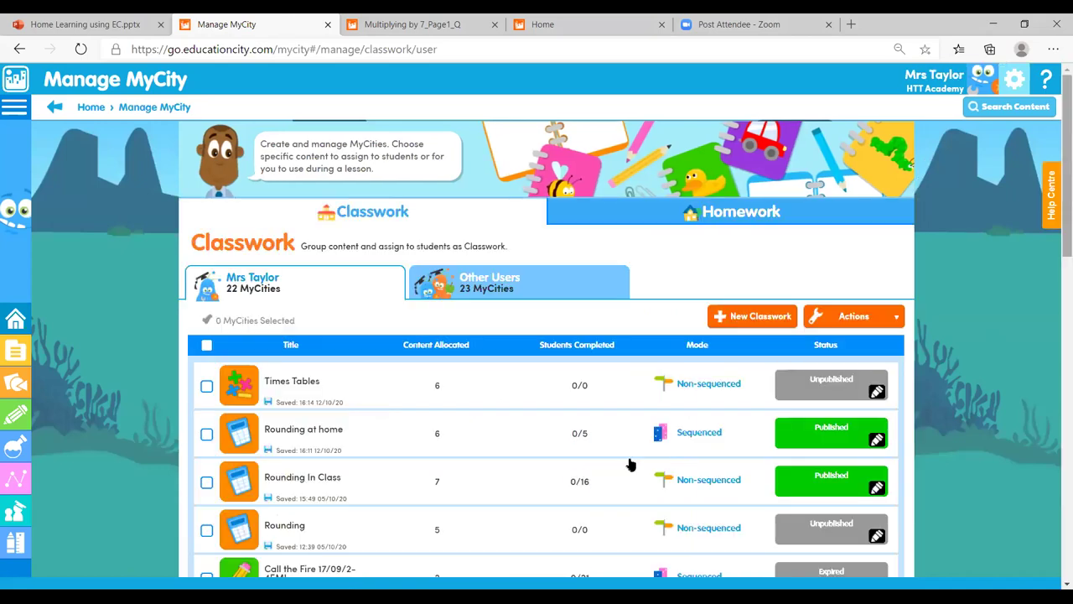
{"action": "left_click", "coordinate": [472, 430]}
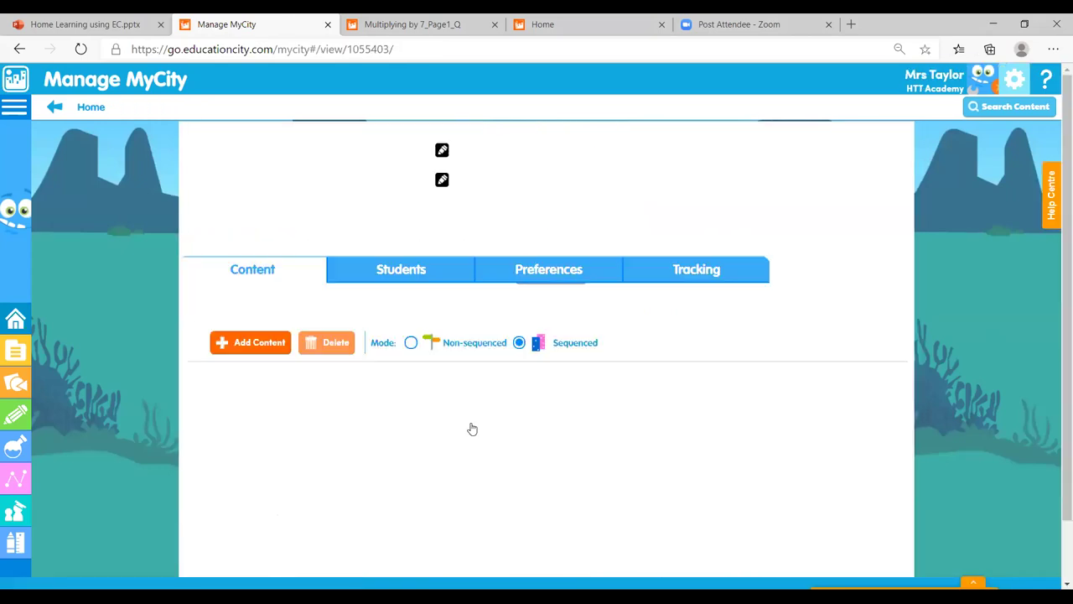
{"action": "left_click", "coordinate": [645, 273]}
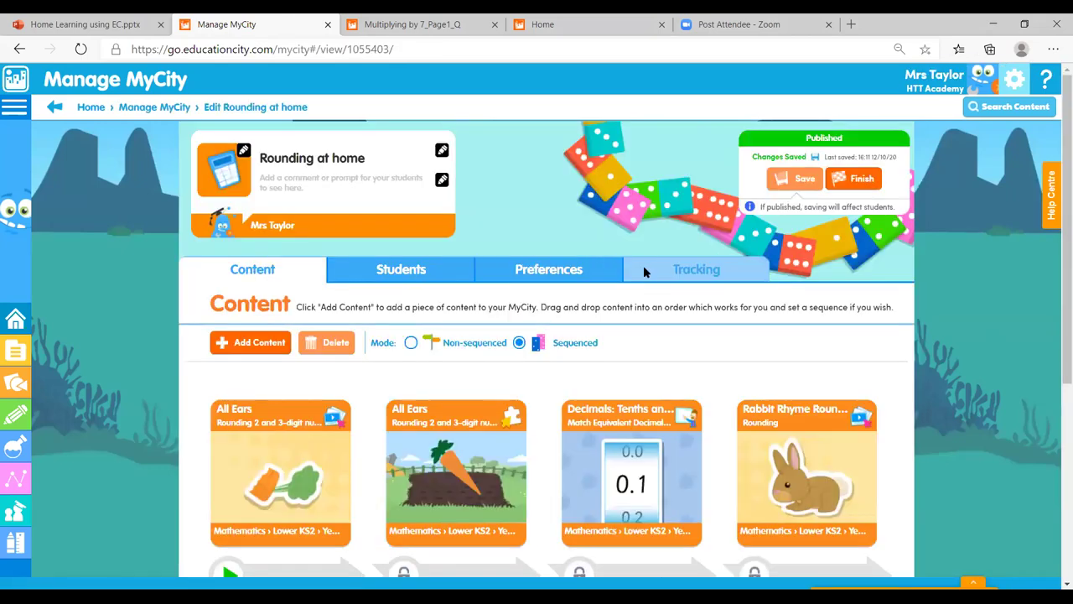
{"action": "scroll", "coordinate": [609, 399], "scroll_direction": "down", "scroll_amount": 1}
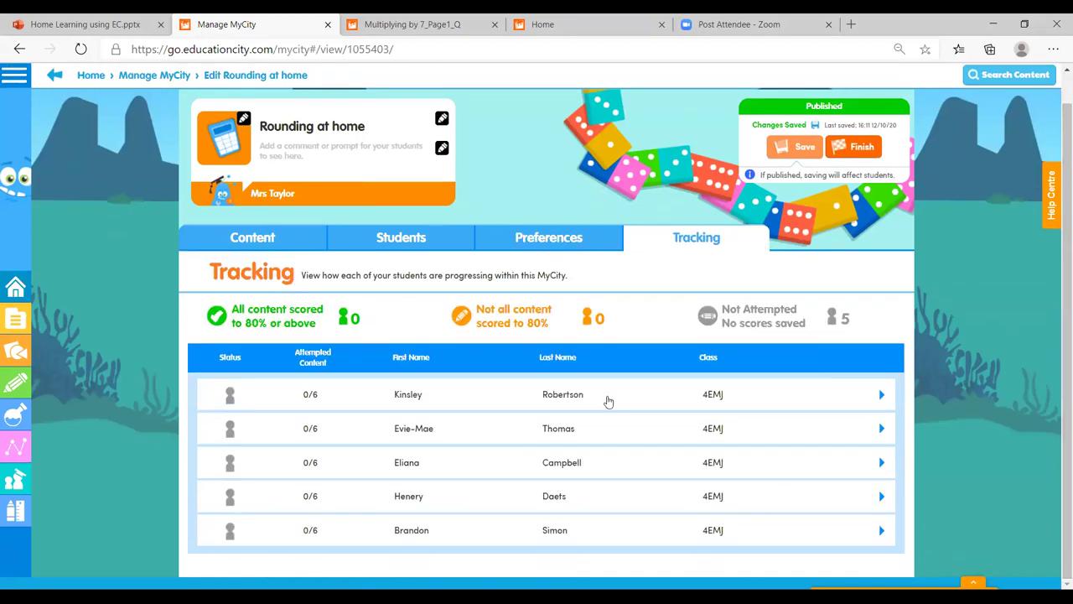
Step: Expand the first student's tracking entry to check the score for each activity, and collapse it again
{"action": "left_click", "coordinate": [609, 399]}
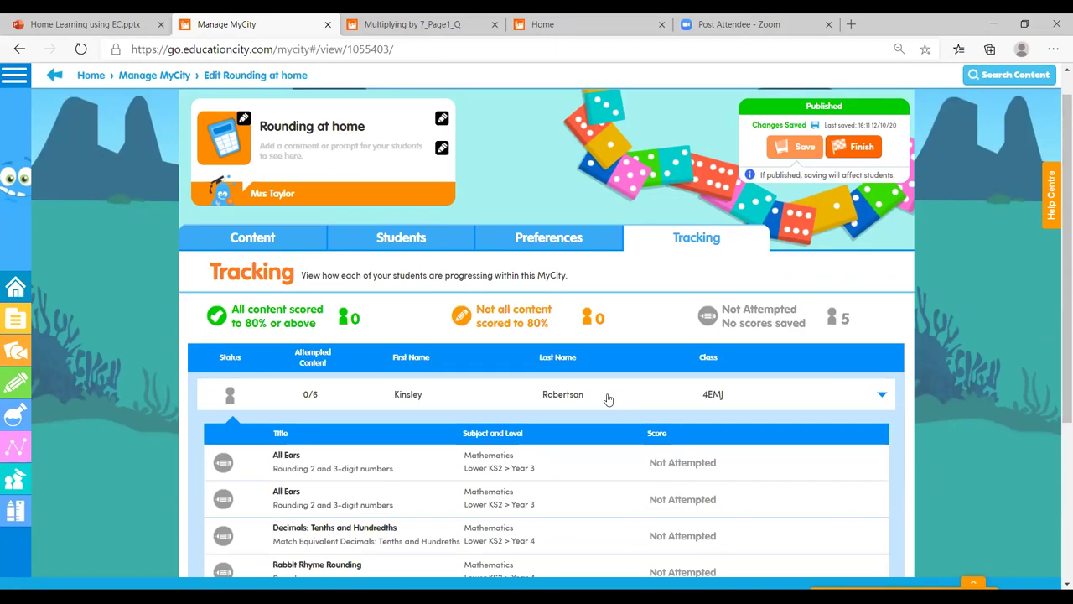
{"action": "left_click", "coordinate": [660, 407]}
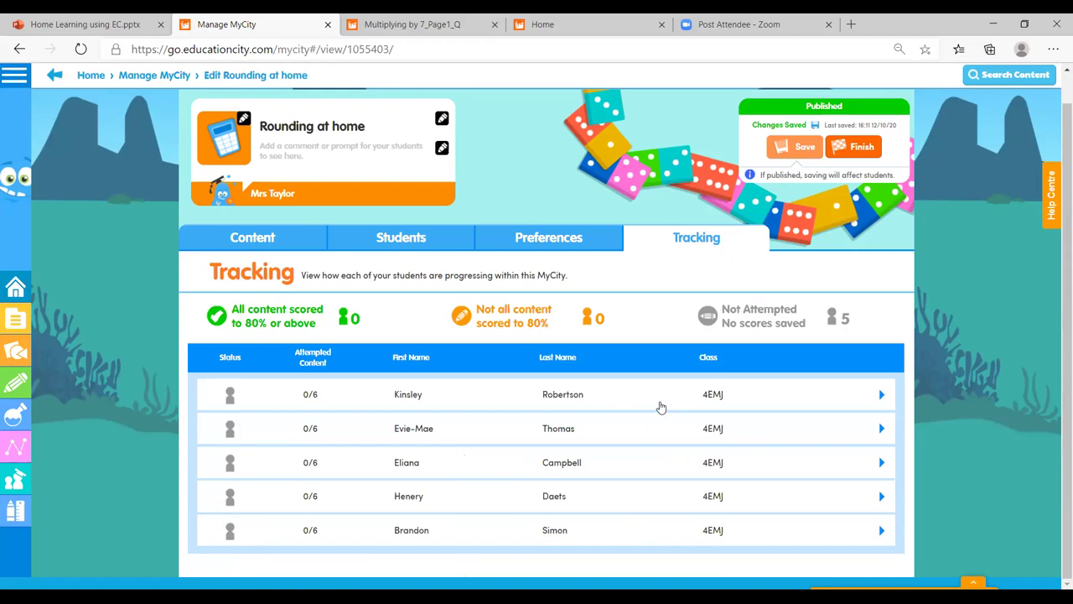
{"action": "scroll", "coordinate": [1056, 386], "scroll_direction": "up", "scroll_amount": 1}
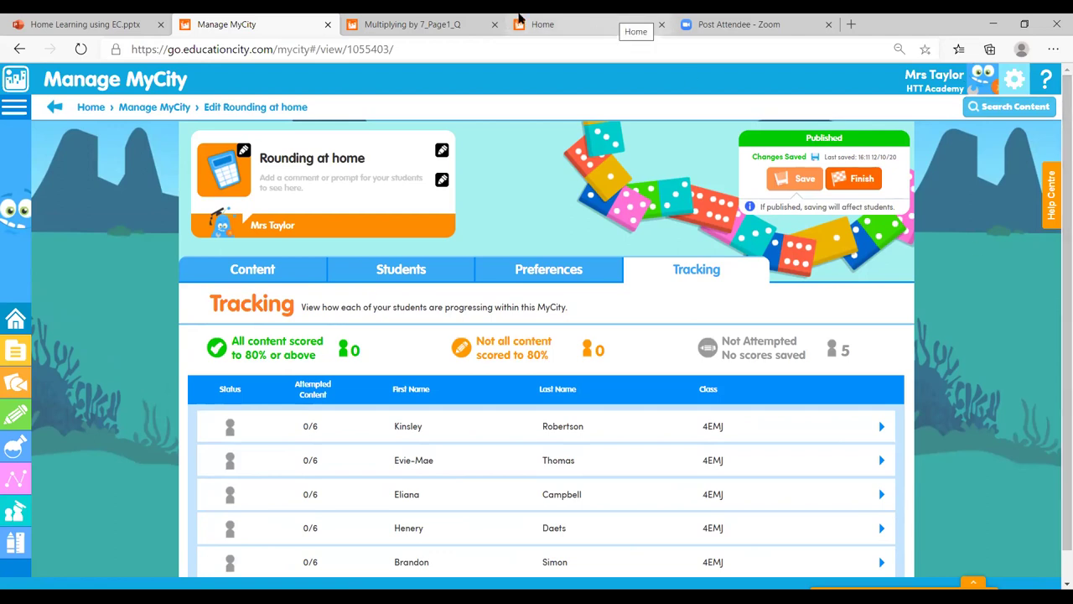
Step: Switch to the Home Learning using EC presentation in PowerPoint and advance to the closing slide
{"action": "left_click", "coordinate": [102, 24]}
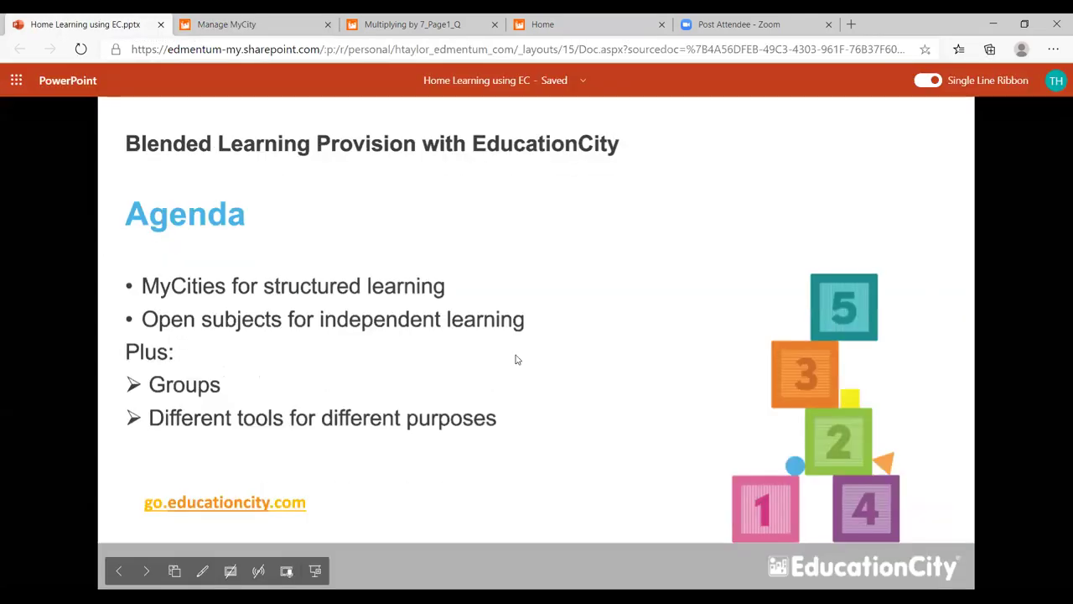
{"action": "left_click", "coordinate": [517, 360]}
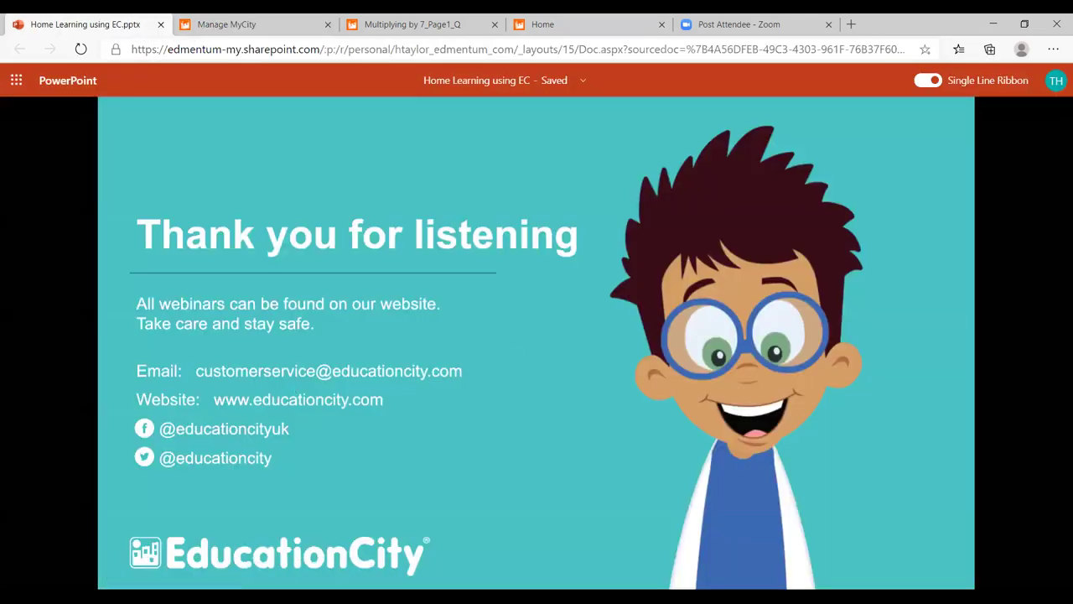